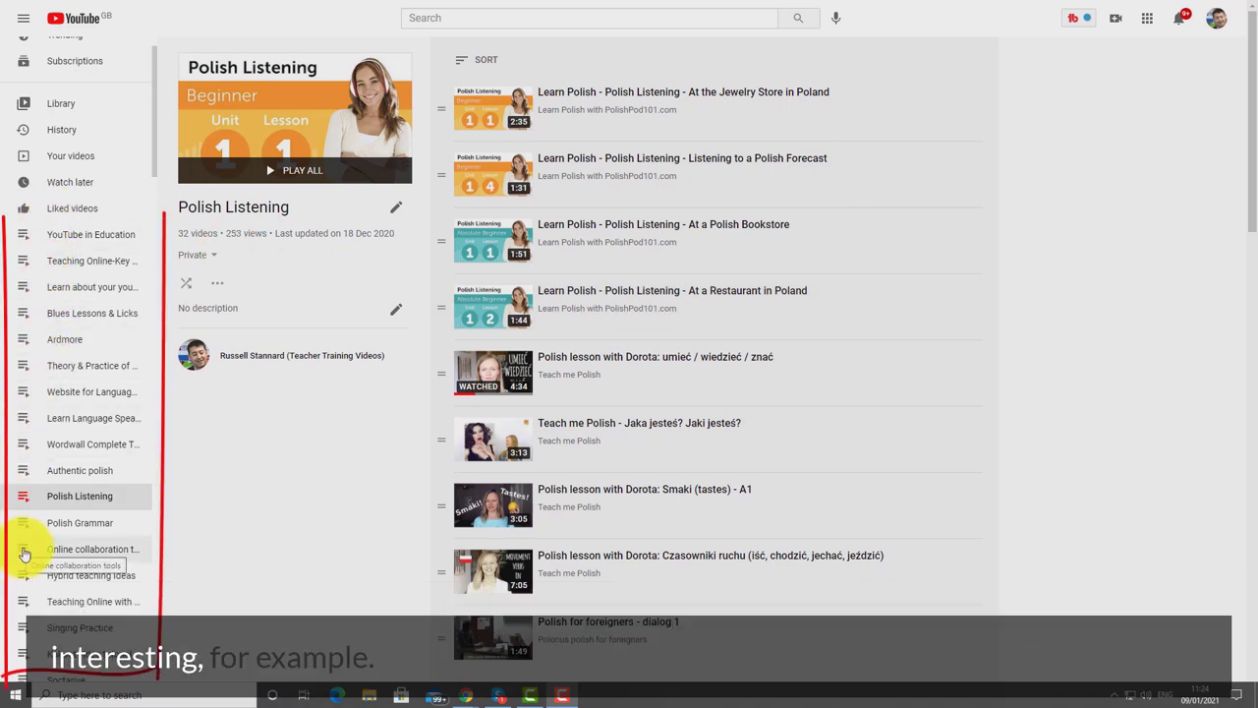
# Step: Open the private Singing Practice playlist of 17 vocal-exercise videos from the sidebar
pyautogui.click(39, 629)
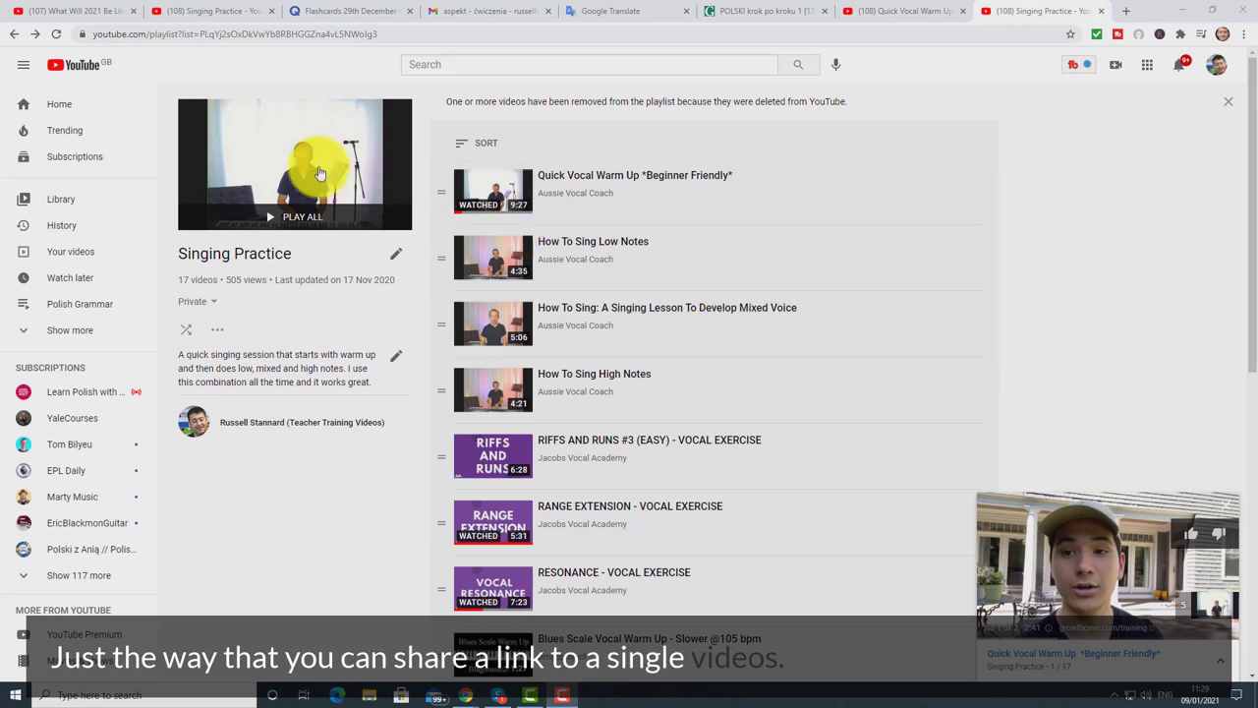
# Step: Play all of Singing Practice, starting with 'Quick Vocal Warm Up *Beginner Friendly*'
pyautogui.click(279, 167)
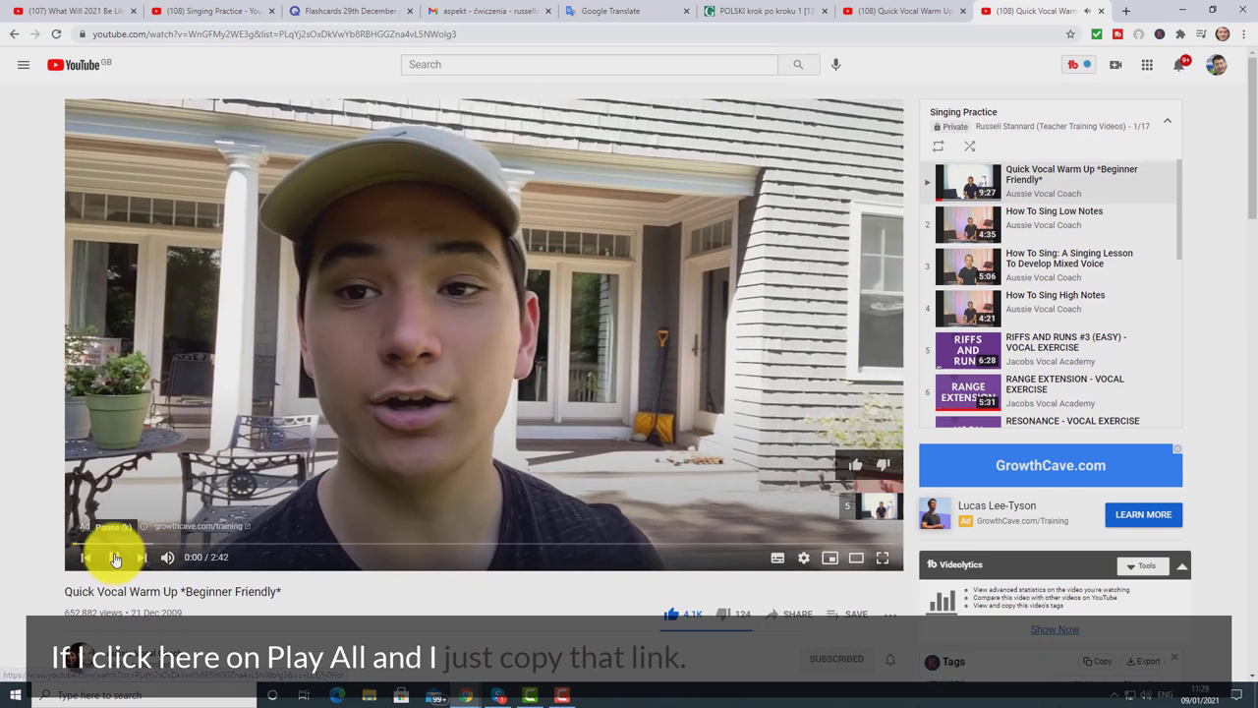
# Step: Select and copy the Singing Practice playlist's URL from the address bar
pyautogui.click(323, 33)
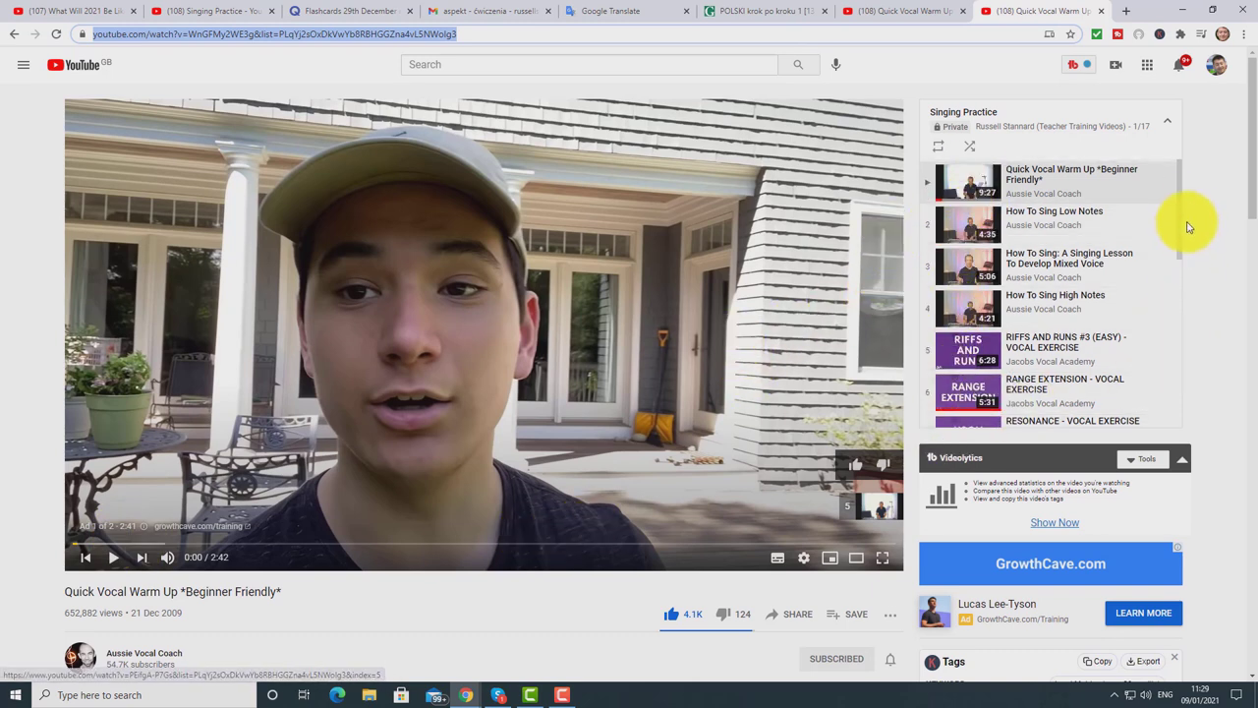
pyautogui.moveTo(1185, 211)
pyautogui.mouseDown()
pyautogui.moveTo(1179, 393)
pyautogui.moveTo(1187, 221)
pyautogui.mouseUp()
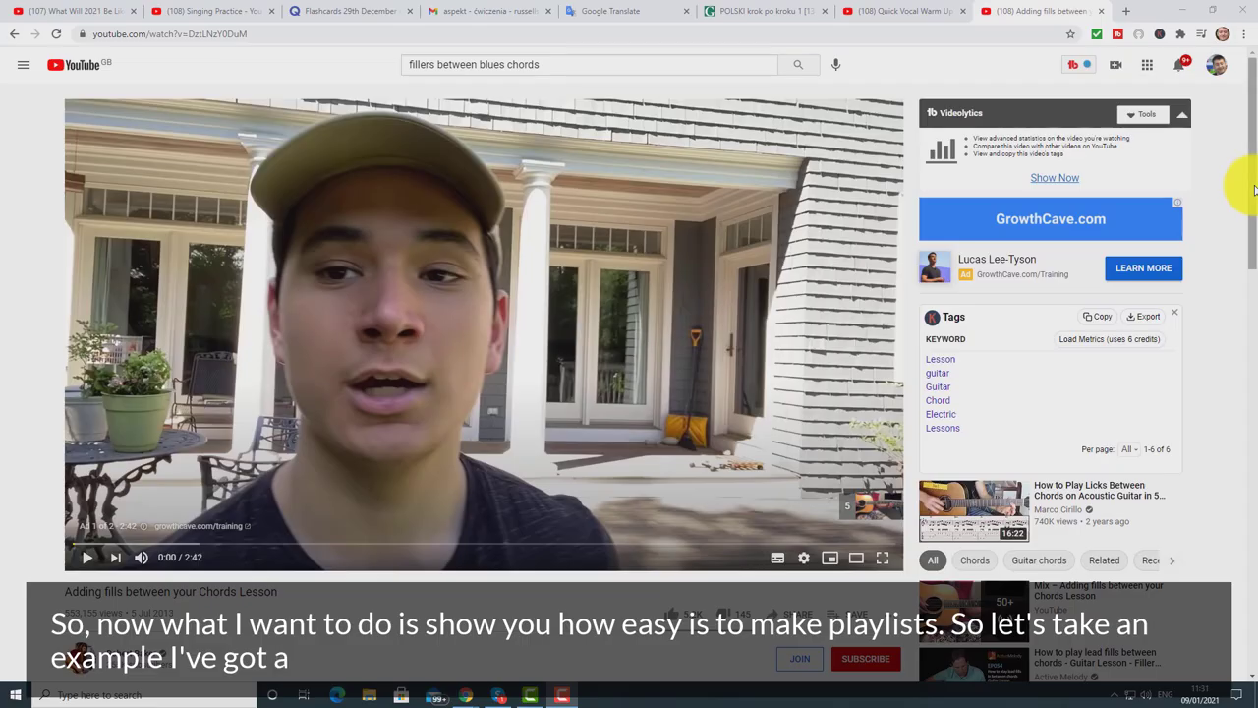
# Step: Open the Save options for the chords lesson and start a new playlist with a draft name
pyautogui.scroll(-1, 1253, 207)
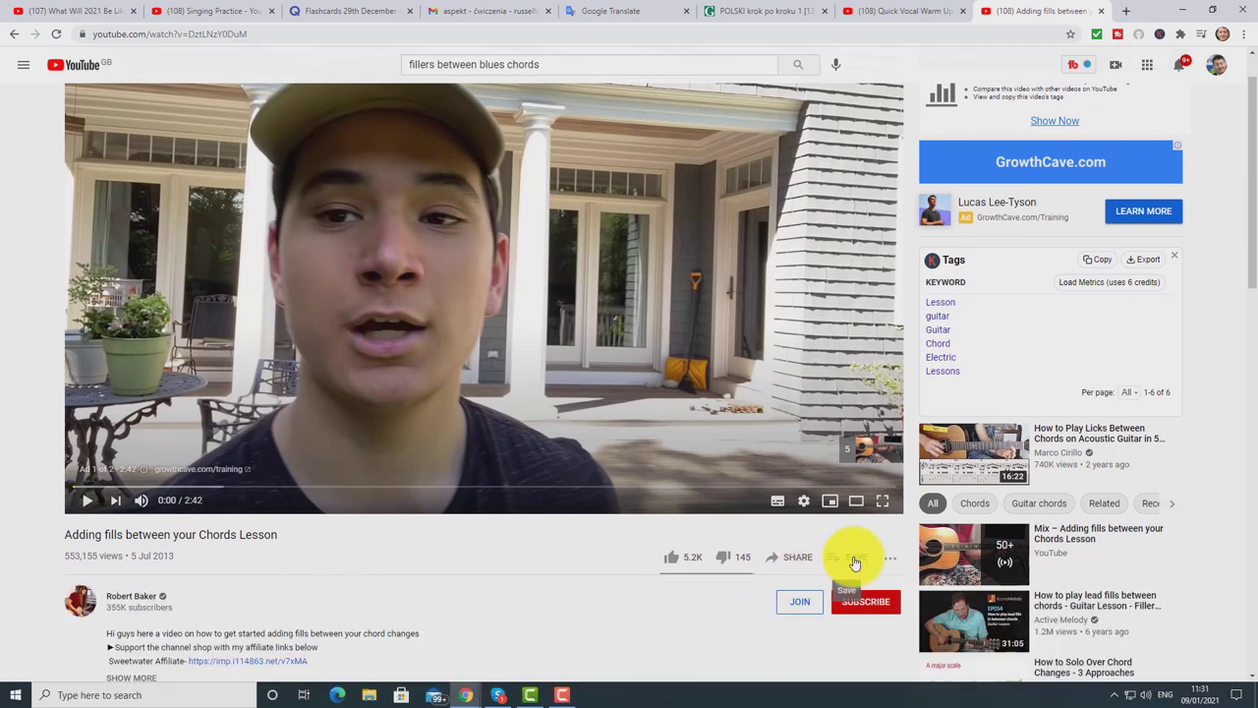
pyautogui.click(855, 560)
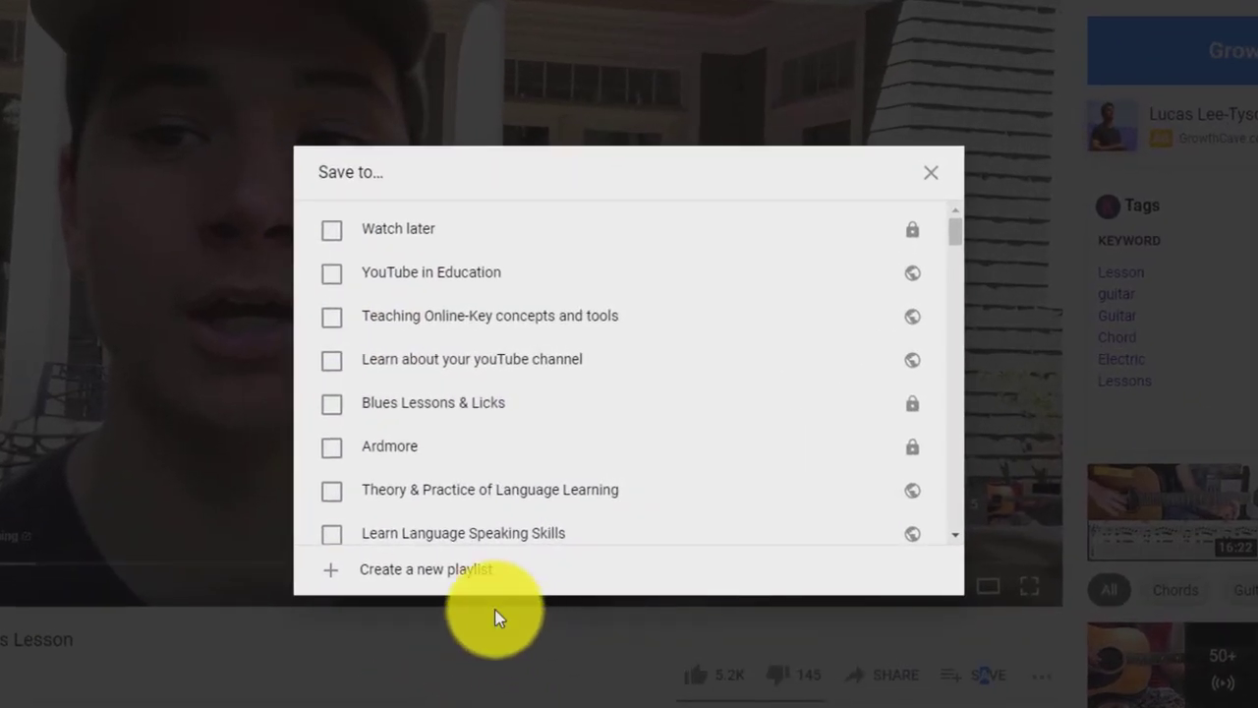
pyautogui.click(430, 578)
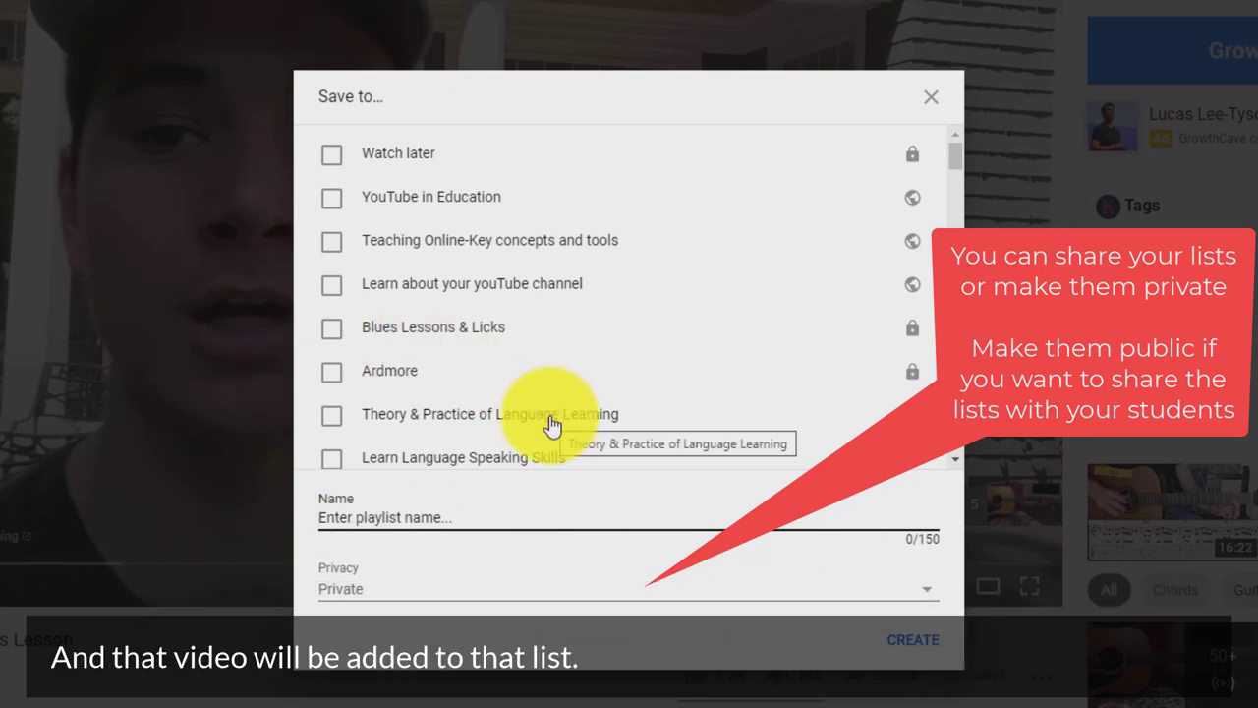
pyautogui.write('fojasflsjfsj')
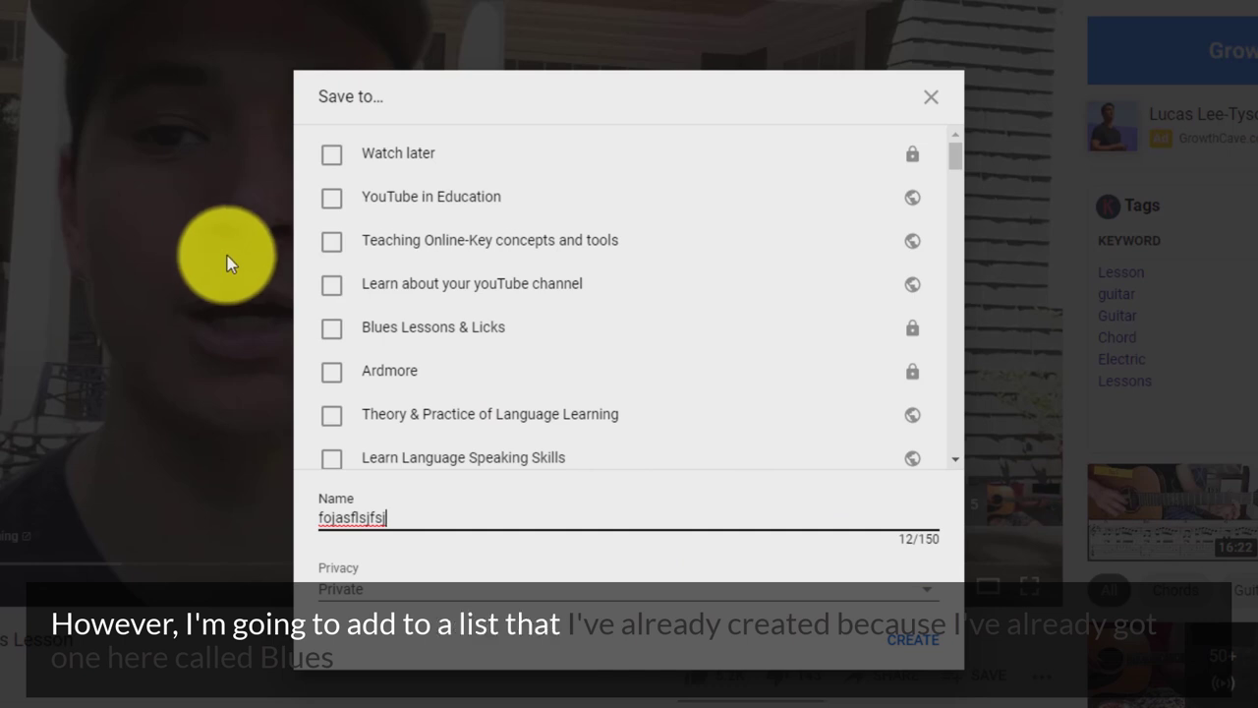
pyautogui.press('BackSpace')
pyautogui.press('BackSpace')
pyautogui.press('BackSpace')
pyautogui.press('BackSpace')
pyautogui.press('BackSpace')
pyautogui.press('BackSpace')
pyautogui.press('BackSpace')
pyautogui.press('BackSpace')
pyautogui.press('BackSpace')
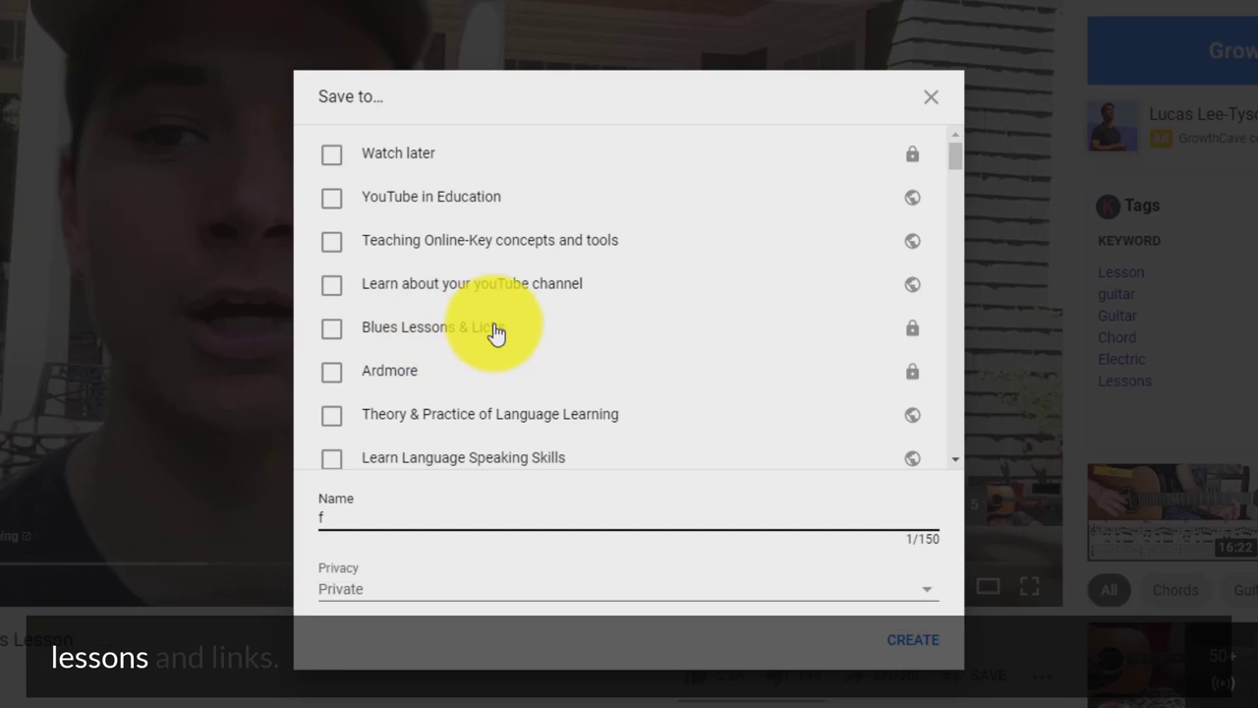
# Step: Tick Blues Lessons & Licks, Theory & Practice of Language Learning and Learn Language Speaking Skills
pyautogui.click(340, 340)
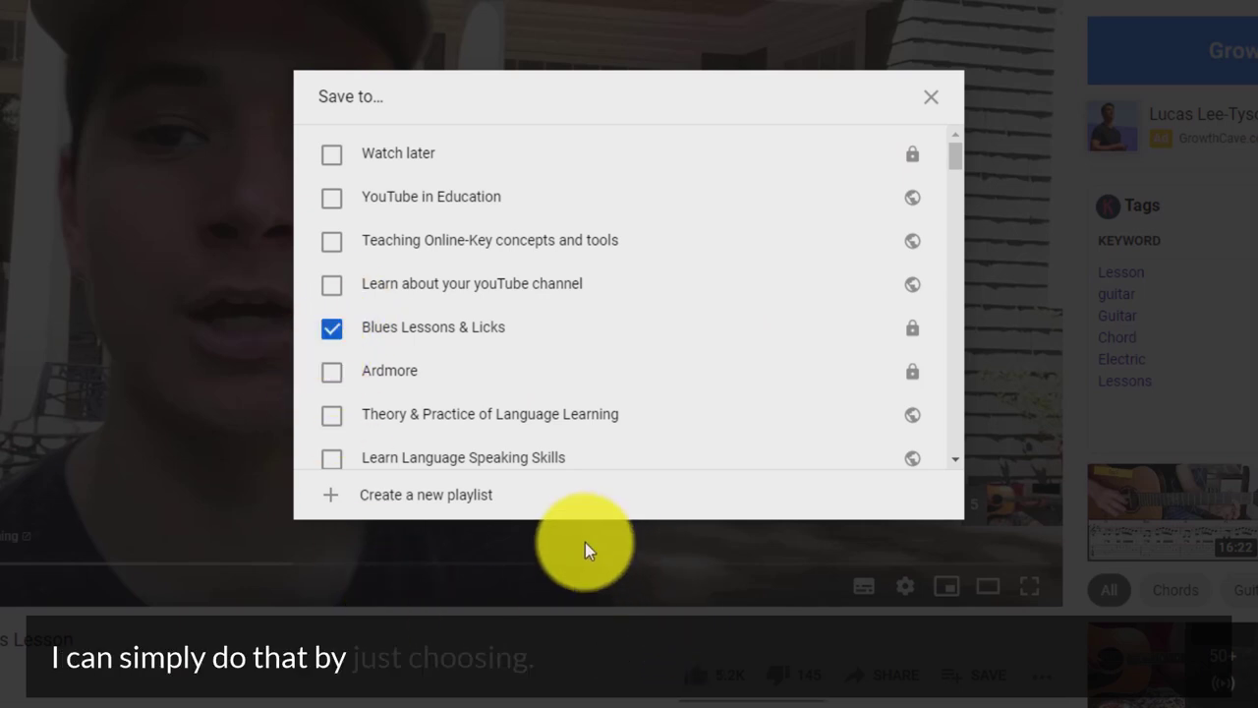
pyautogui.click(330, 416)
pyautogui.click(334, 460)
# Step: Untick Learn Language Speaking Skills and scroll the teachertrainingvideos.com home page
pyautogui.click(334, 460)
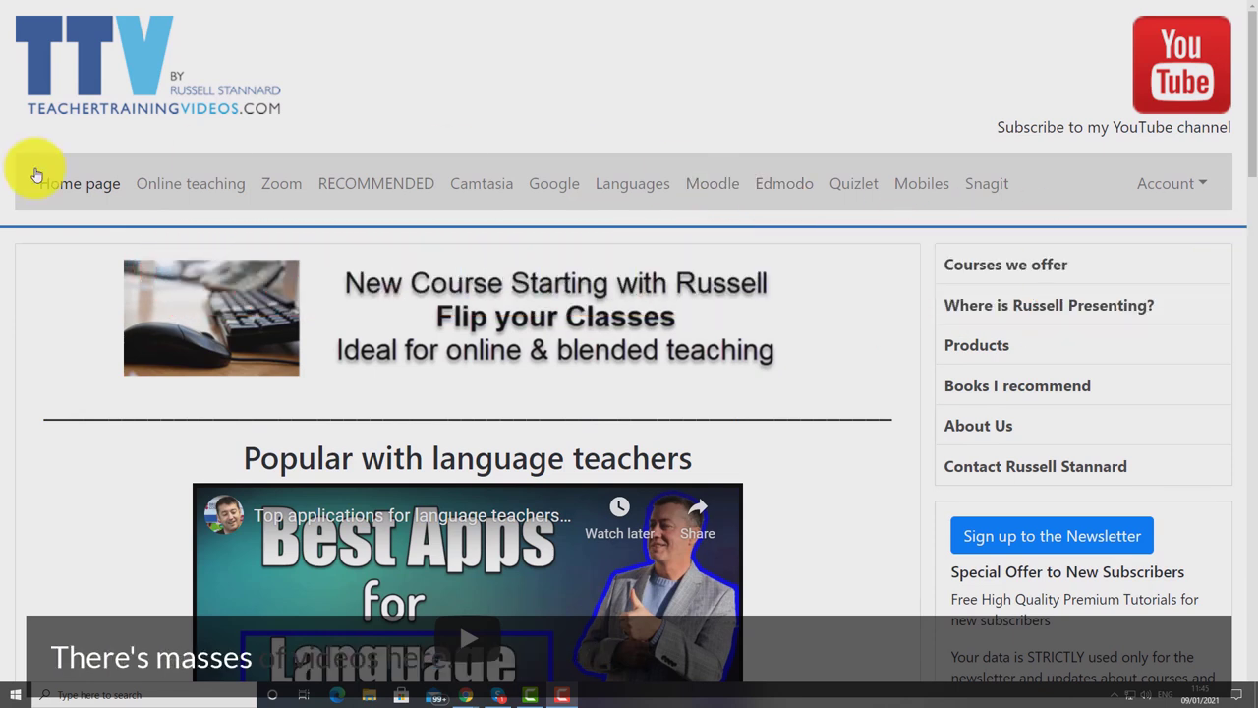
pyautogui.moveTo(1250, 183)
pyautogui.mouseDown()
pyautogui.moveTo(1241, 443)
pyautogui.moveTo(1246, 165)
pyautogui.mouseUp()
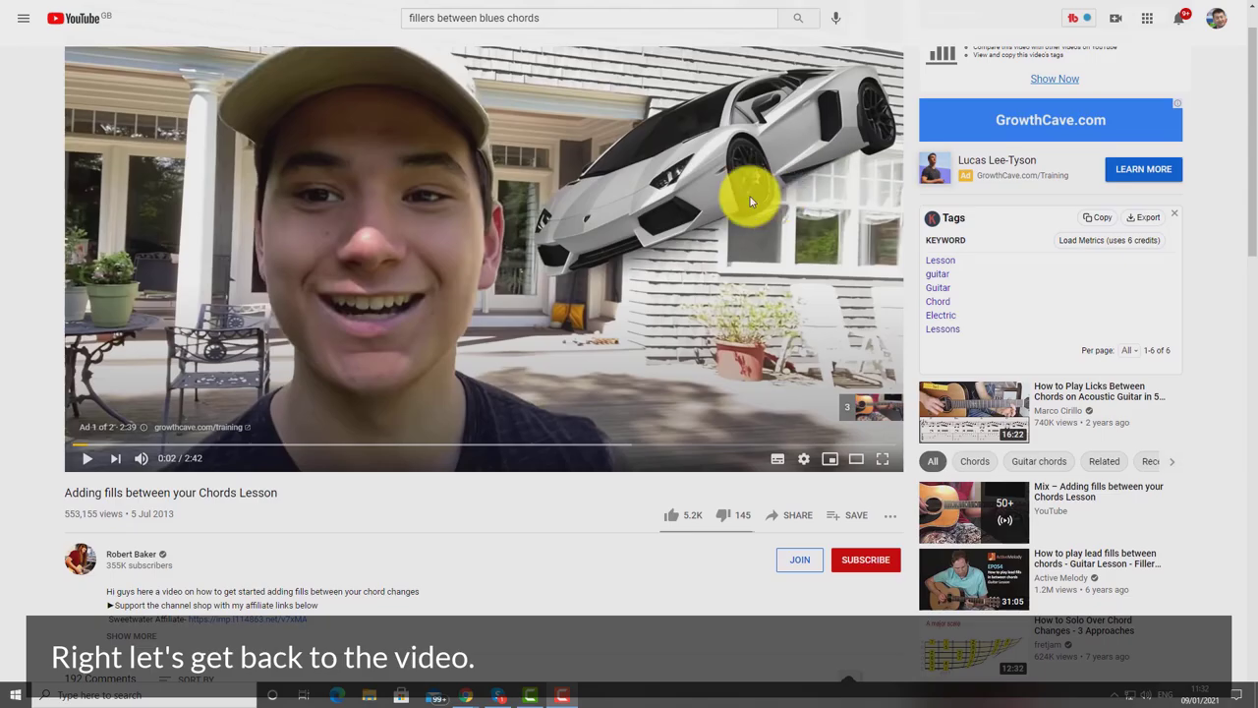
# Step: Go to your channel, pause the trailer and open the 19-video Blues Lessons & Licks playlist
pyautogui.scroll(1, 1253, 189)
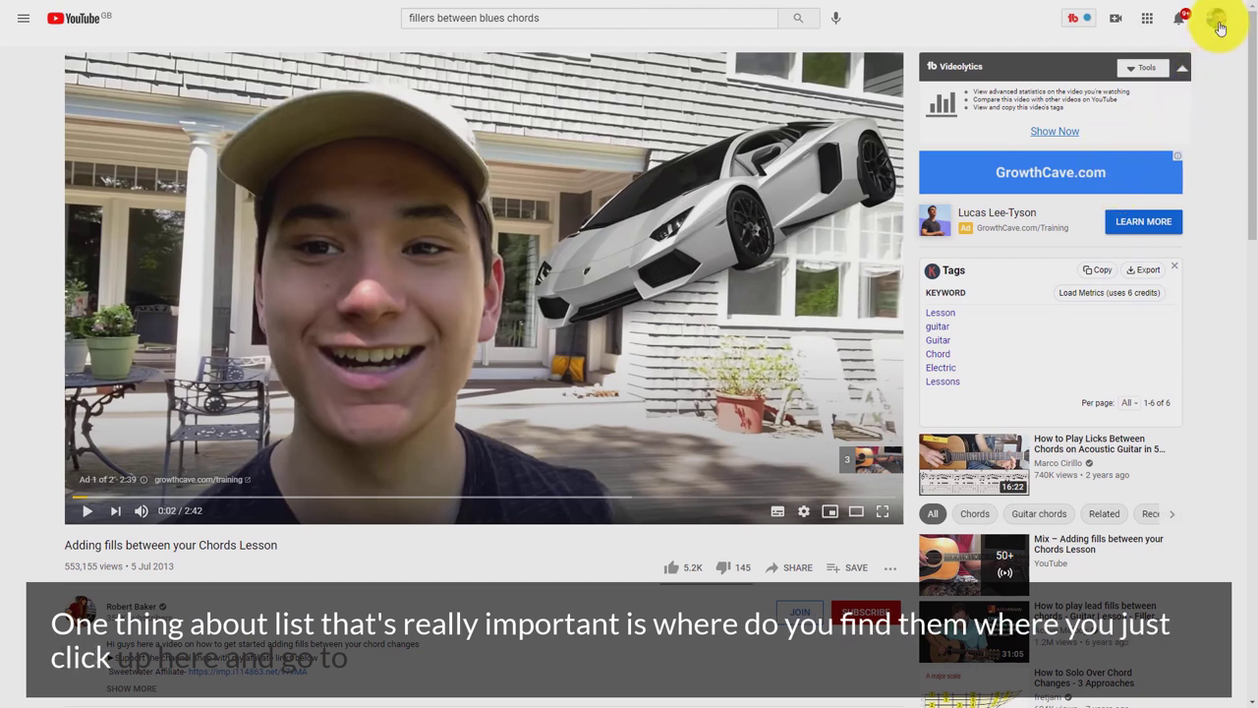
pyautogui.click(1219, 21)
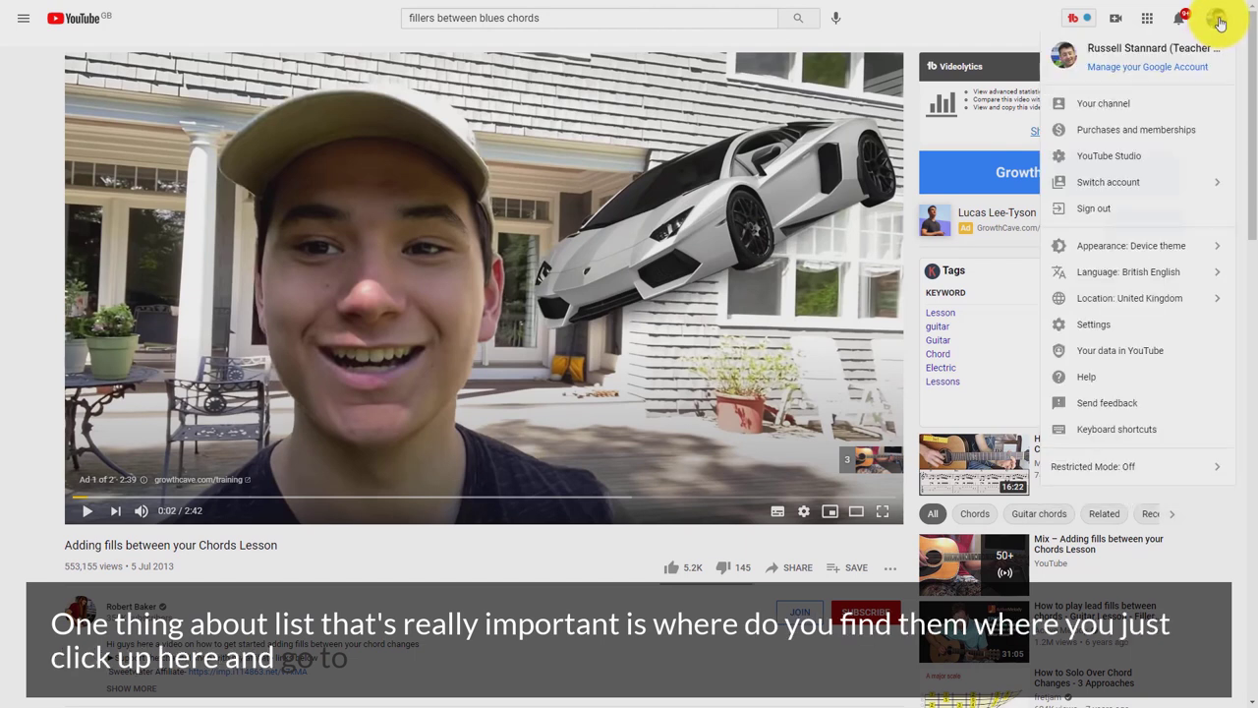
pyautogui.click(1092, 111)
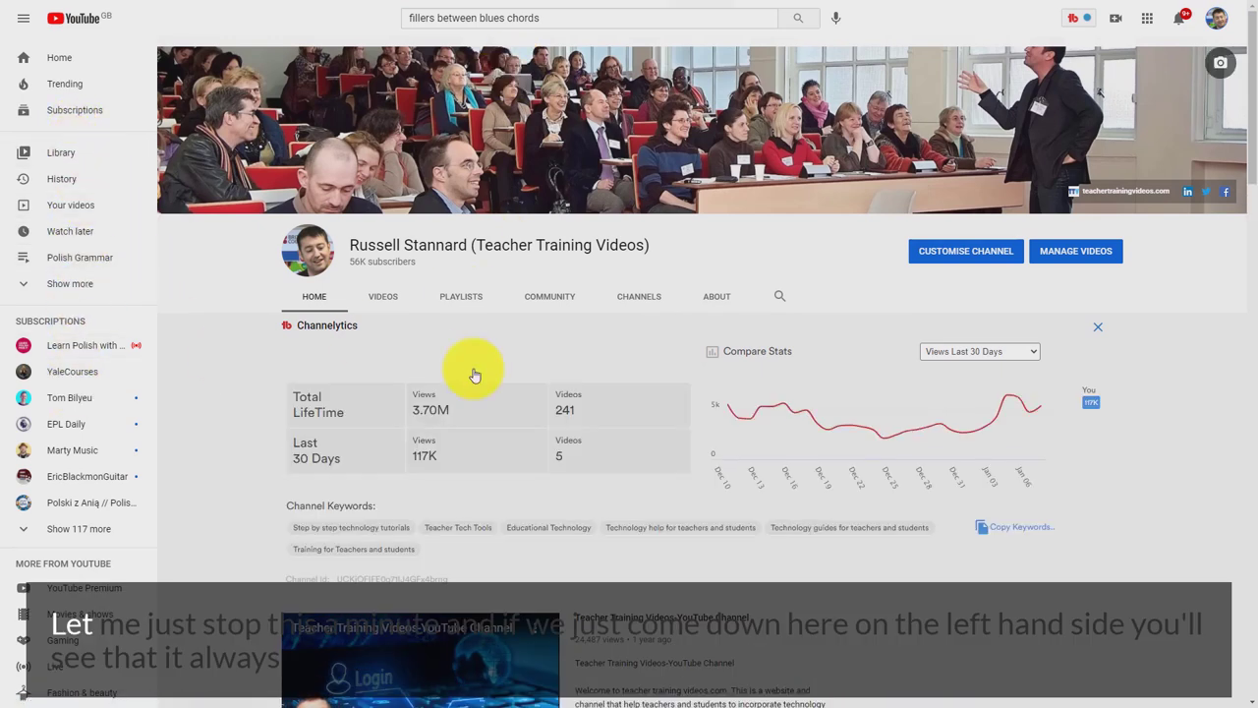
pyautogui.scroll(-3, 1235, 174)
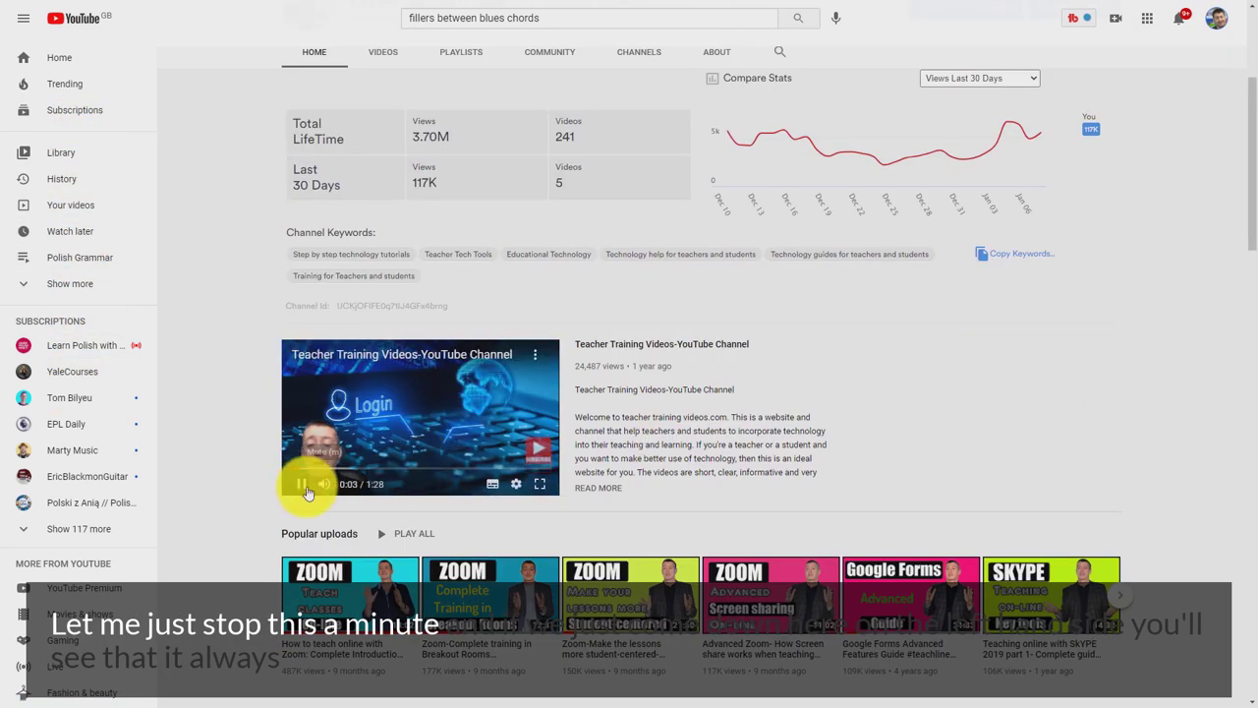
pyautogui.click(301, 484)
pyautogui.scroll(2, 1244, 197)
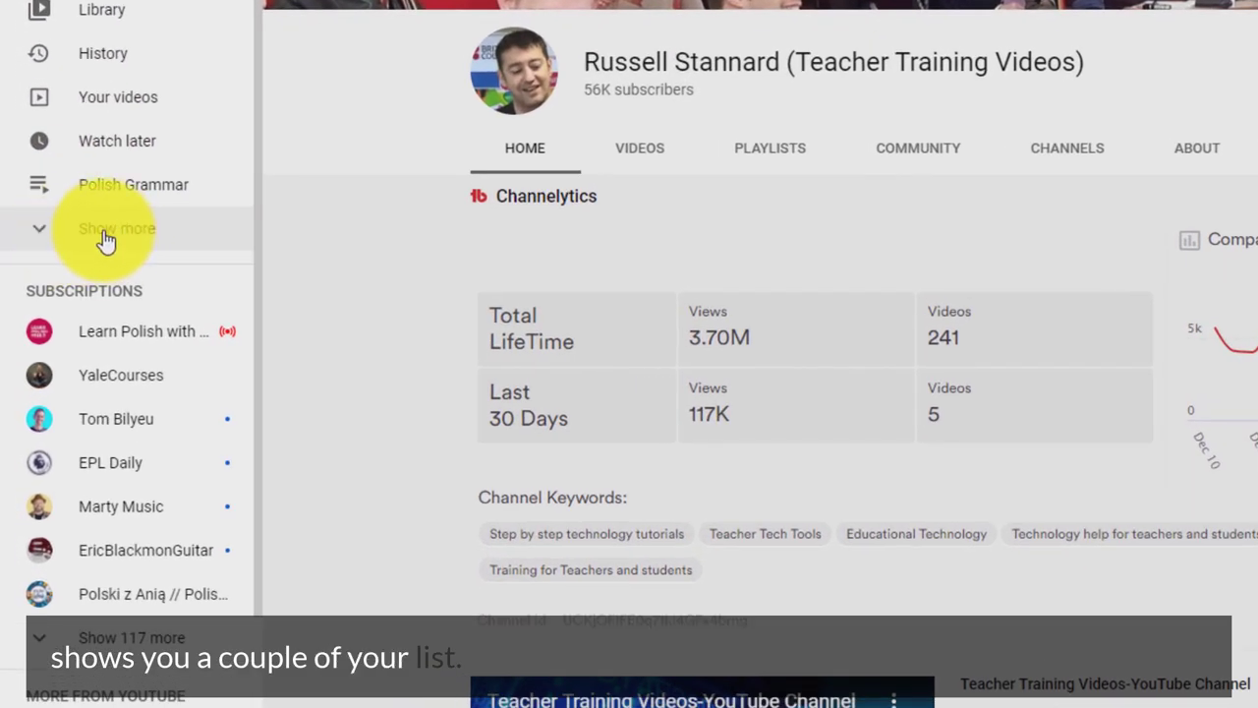
pyautogui.click(43, 242)
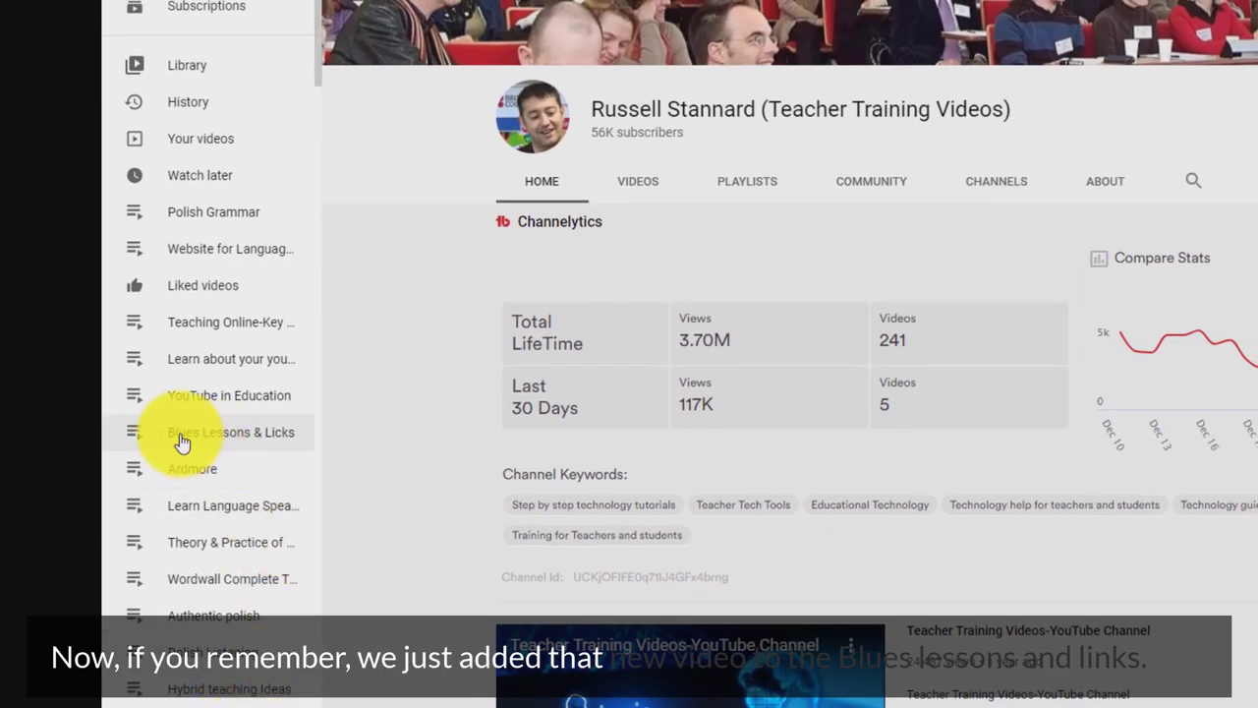
pyautogui.click(243, 446)
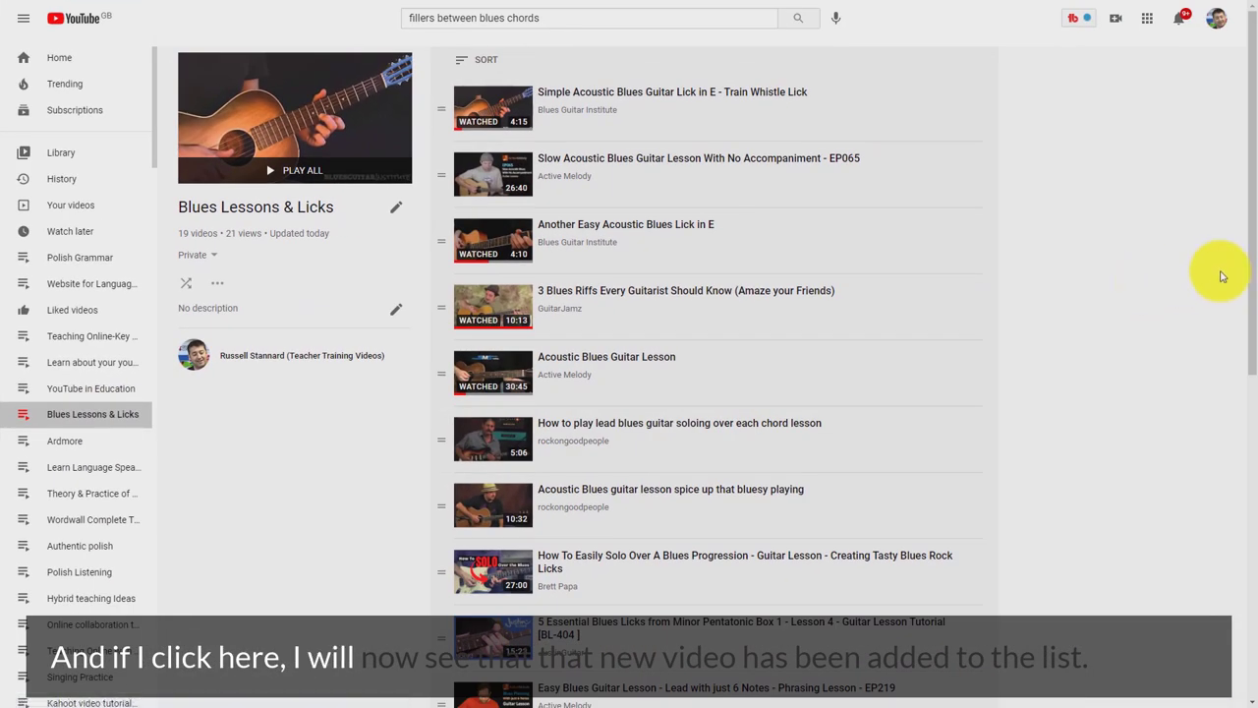
# Step: Remove the Adding fills chords lesson from Blues Lessons & Licks, leaving 18 videos
pyautogui.moveTo(1238, 121); pyautogui.dragTo(1241, 518)
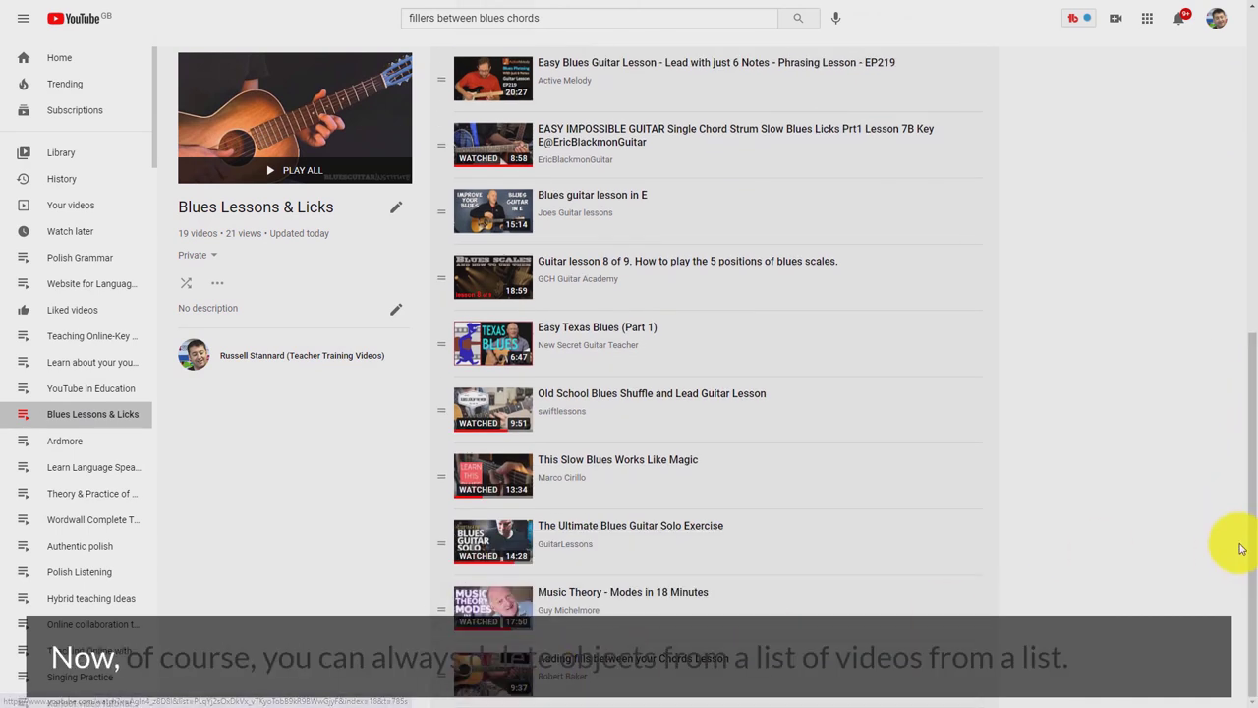
pyautogui.moveTo(1249, 426); pyautogui.dragTo(1255, 164)
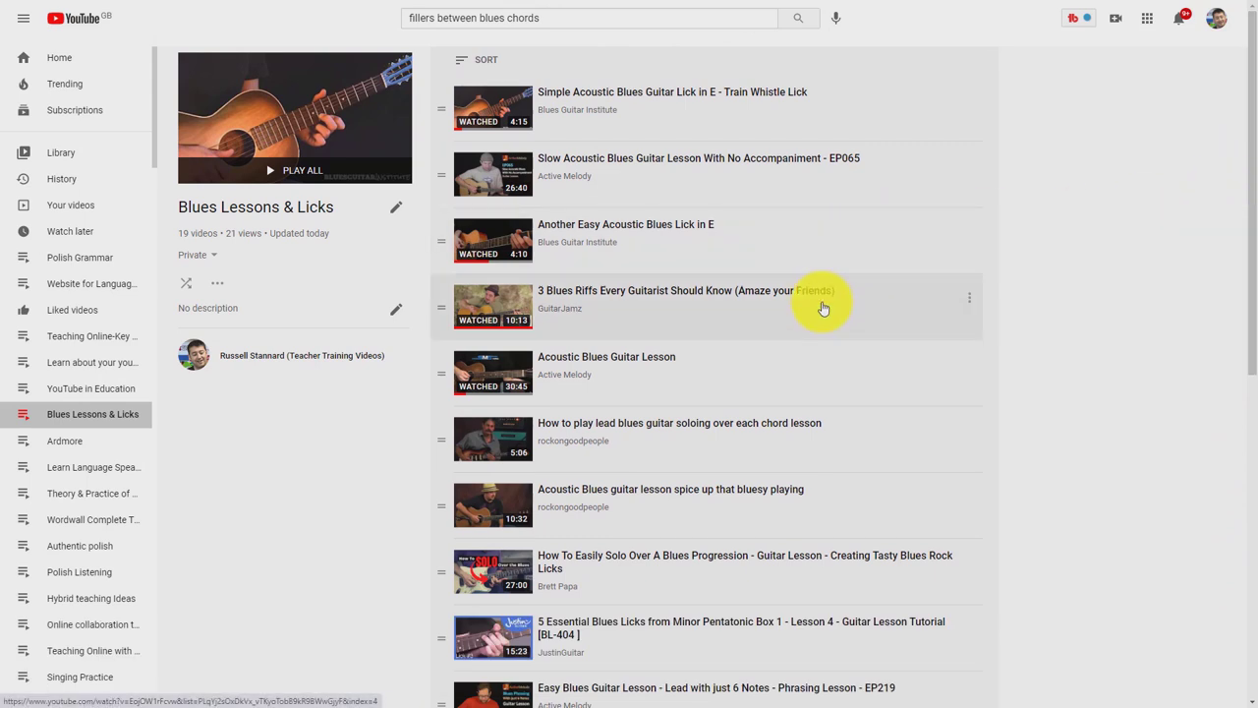
pyautogui.moveTo(1249, 231); pyautogui.dragTo(1251, 623)
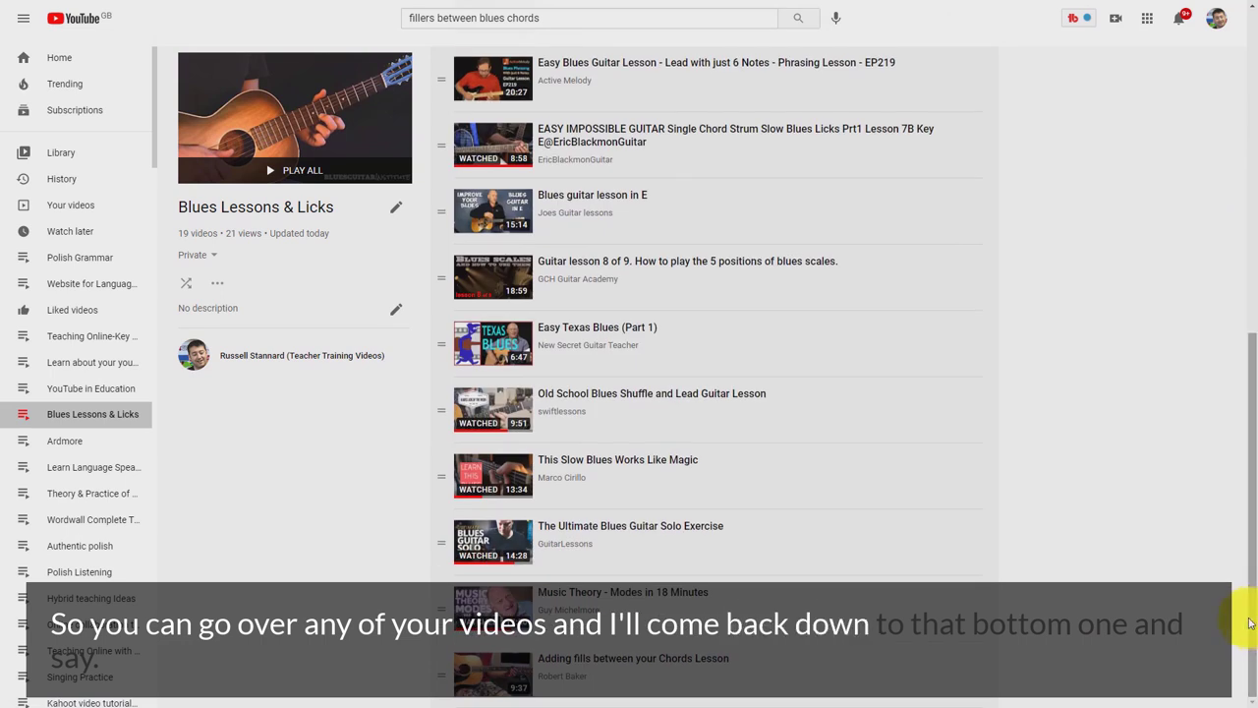
pyautogui.click(974, 676)
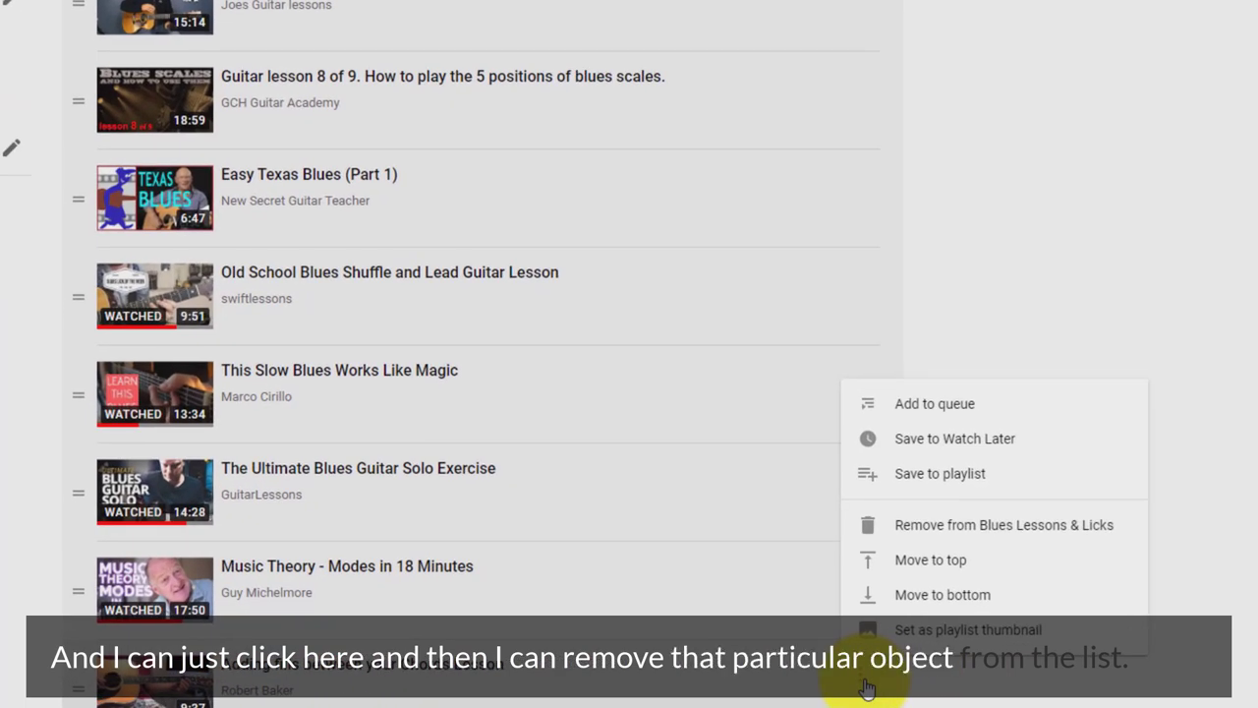
pyautogui.click(1070, 532)
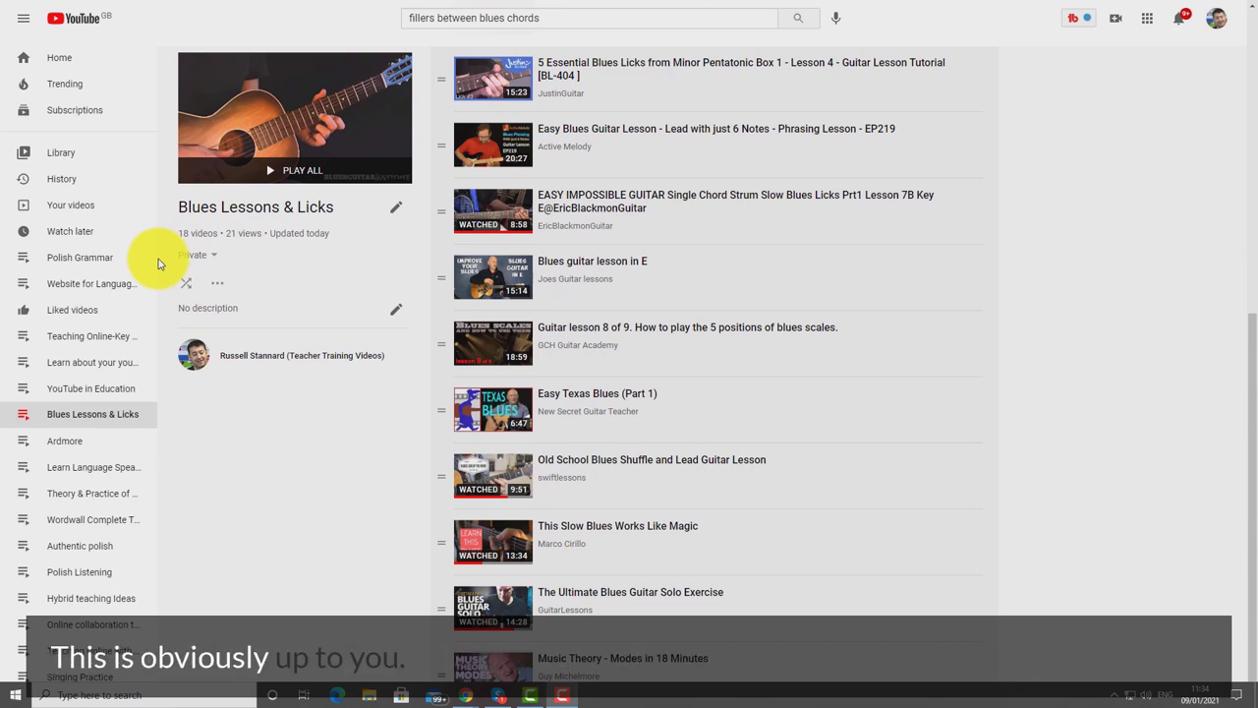
# Step: Change the Blues Lessons & Licks playlist's visibility from Private to Public
pyautogui.click(209, 254)
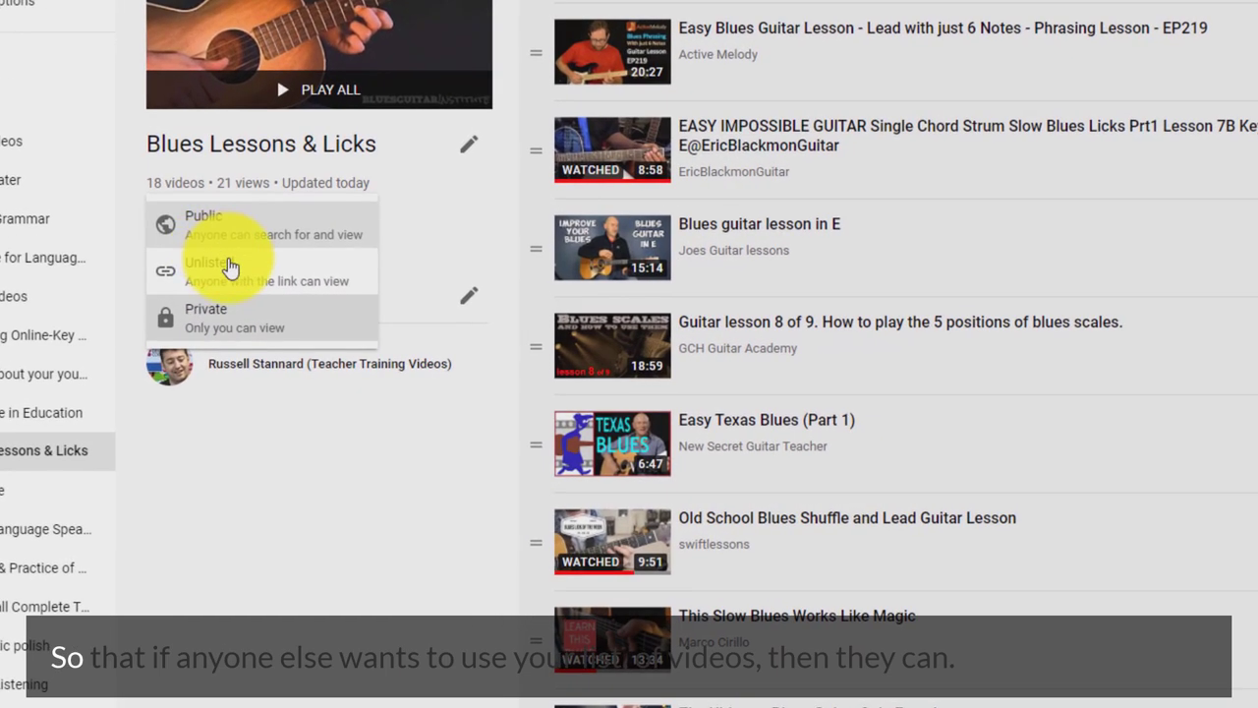
pyautogui.click(207, 236)
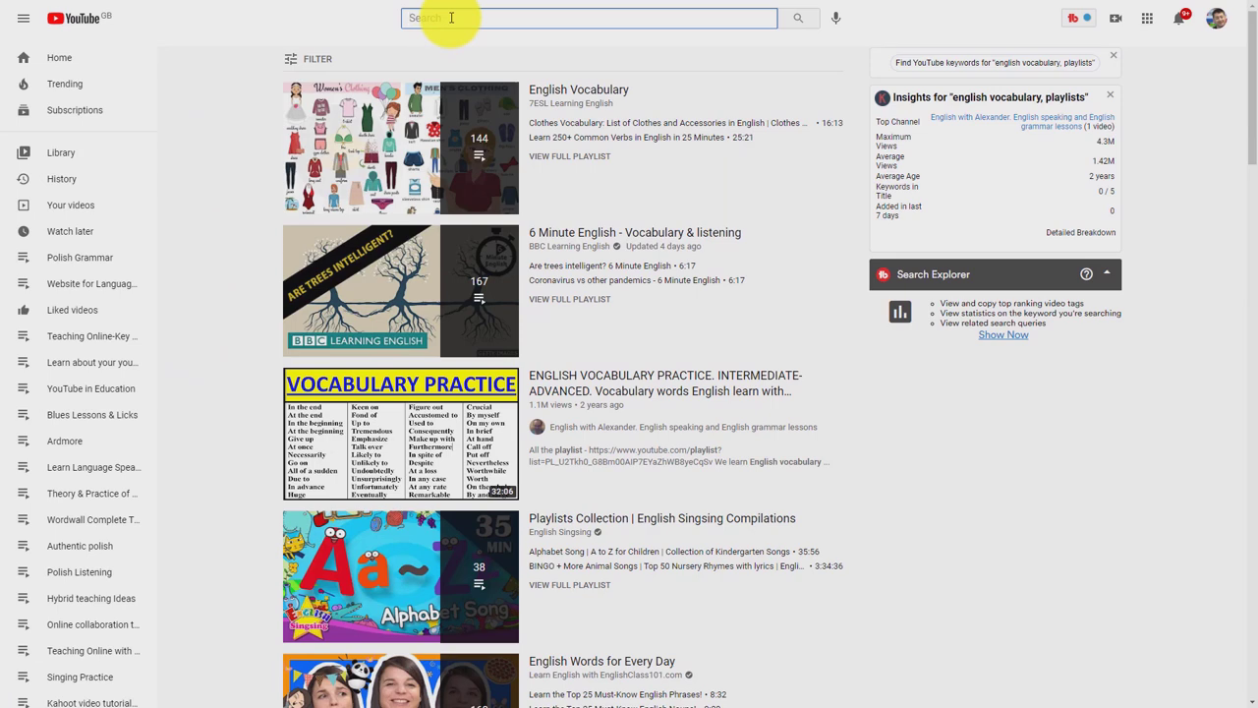
# Step: Search YouTube for 'english grammar, playlists' and scroll through the results
pyautogui.write('eg')
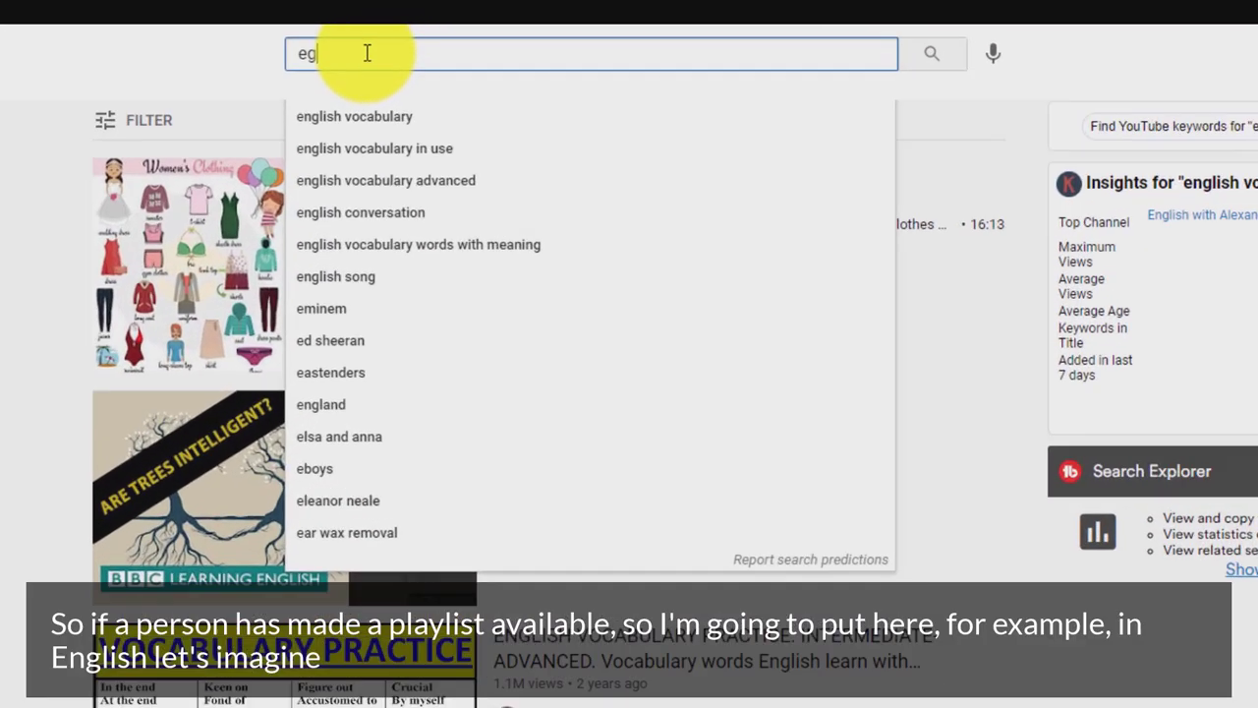
pyautogui.write('n')
pyautogui.press('BackSpace')
pyautogui.press('BackSpace')
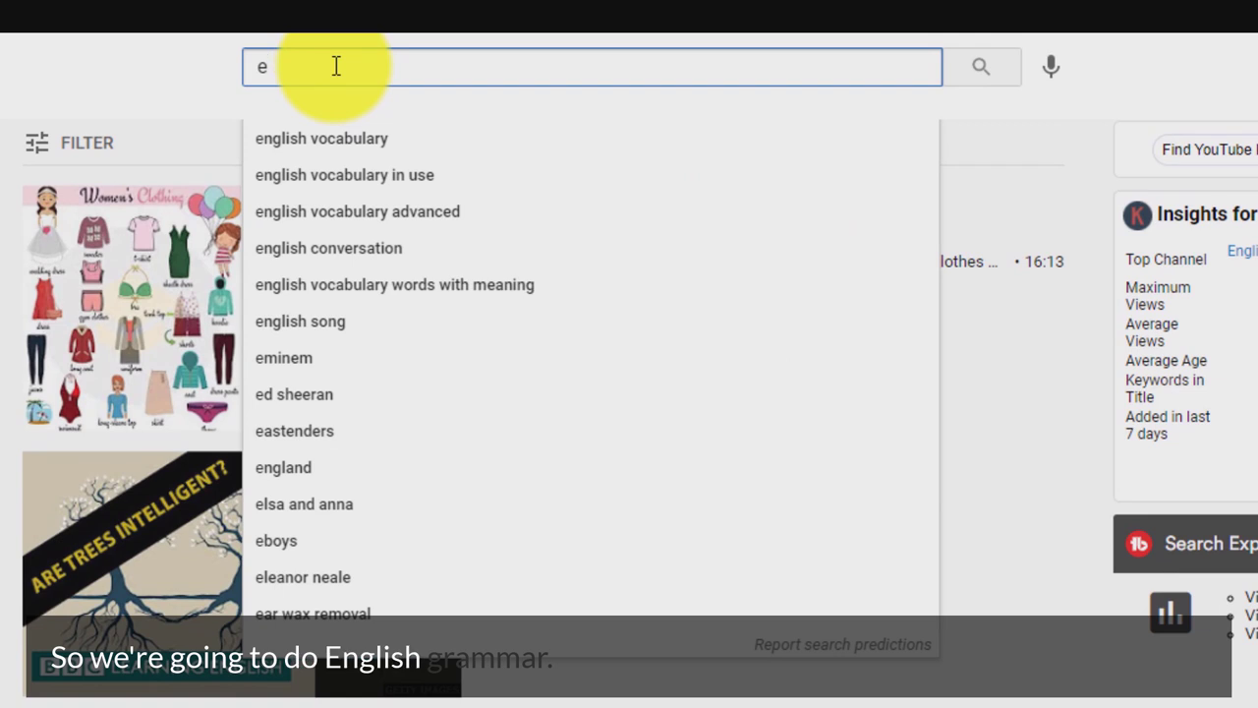
pyautogui.write('nglish gar')
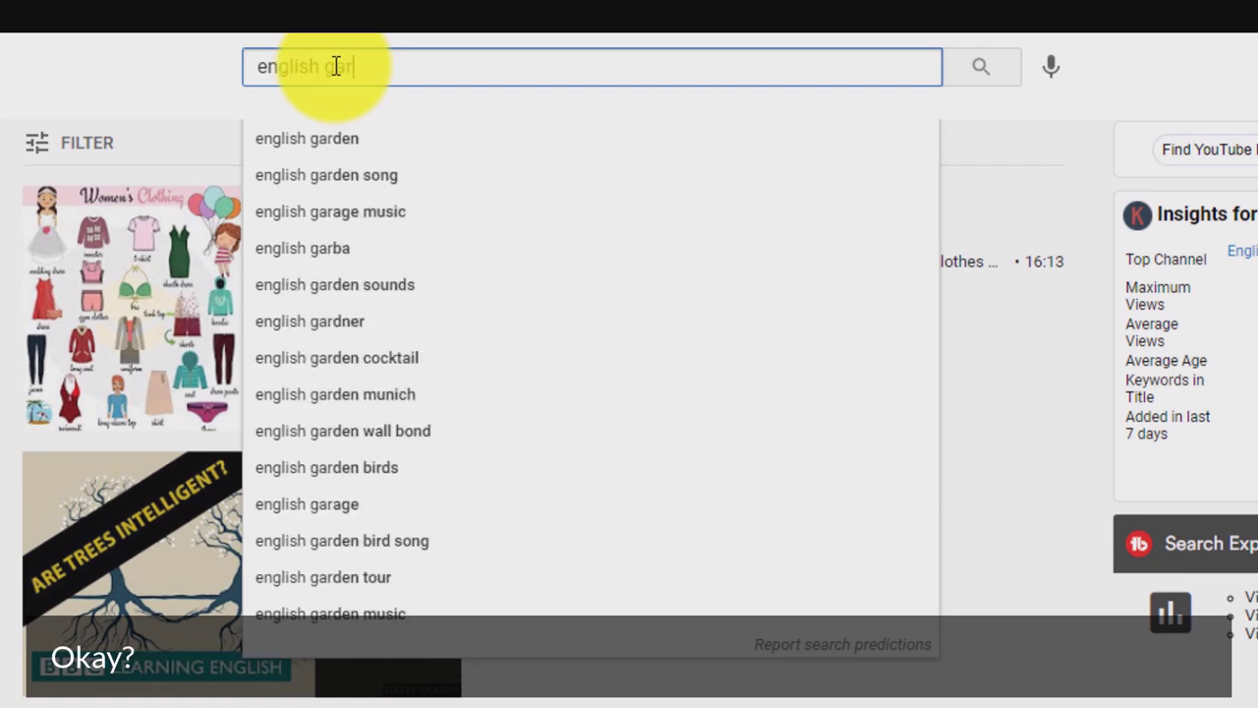
pyautogui.press('BackSpace')
pyautogui.write('ramma')
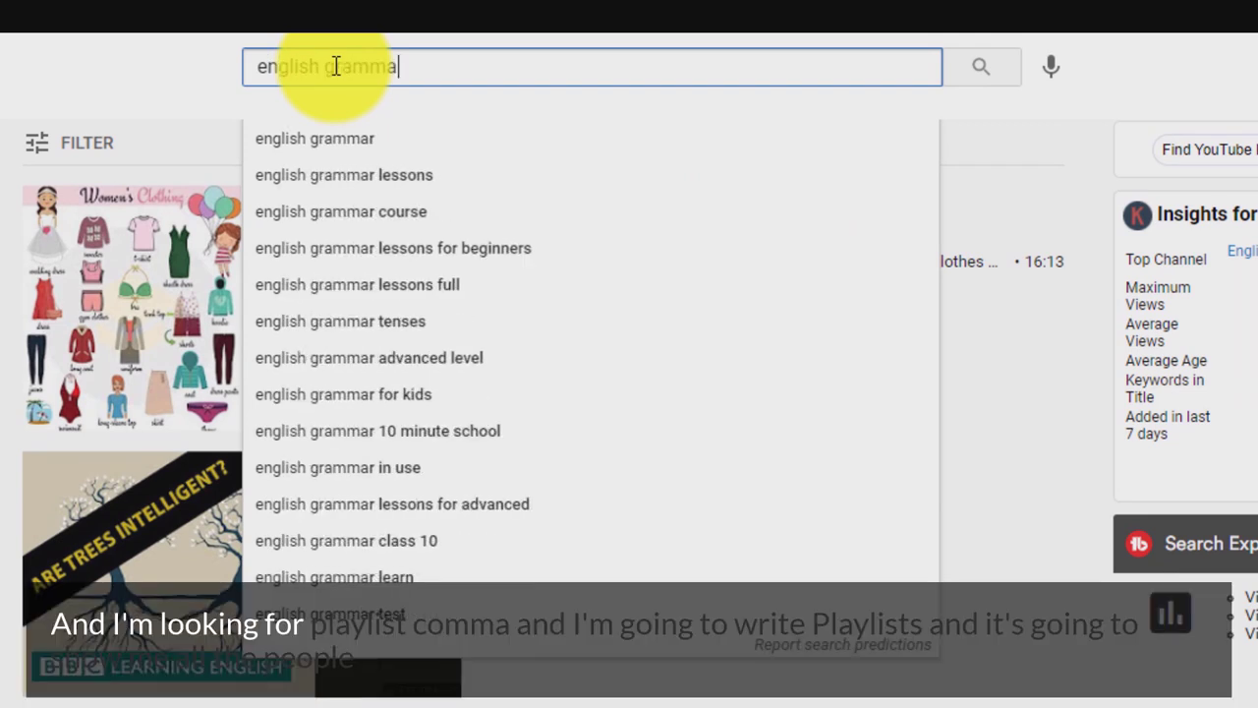
pyautogui.write('r, pla')
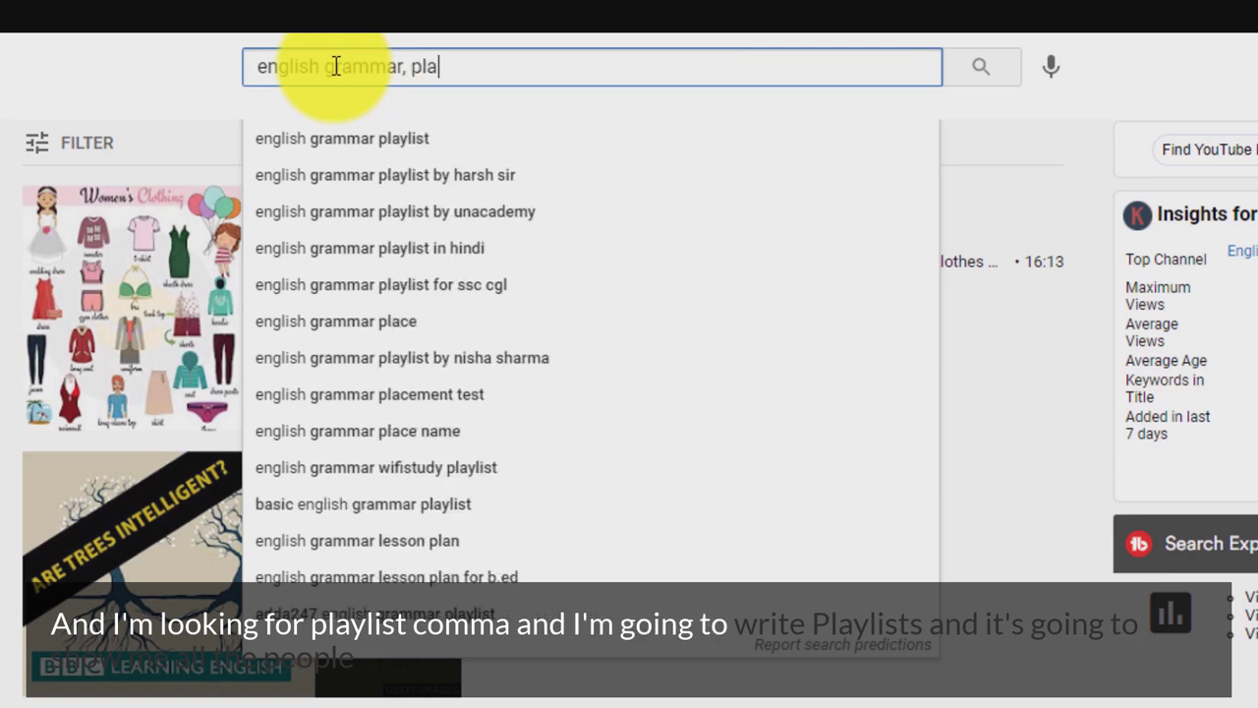
pyautogui.write('ylists')
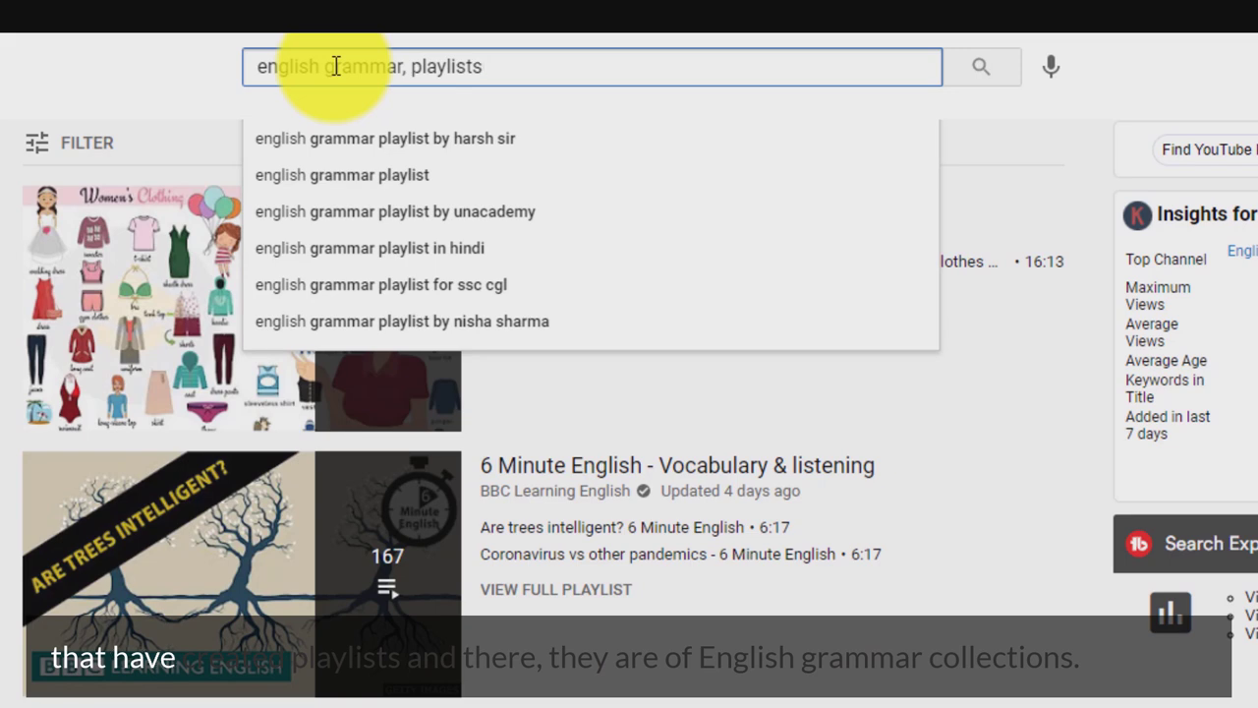
pyautogui.press('Return')
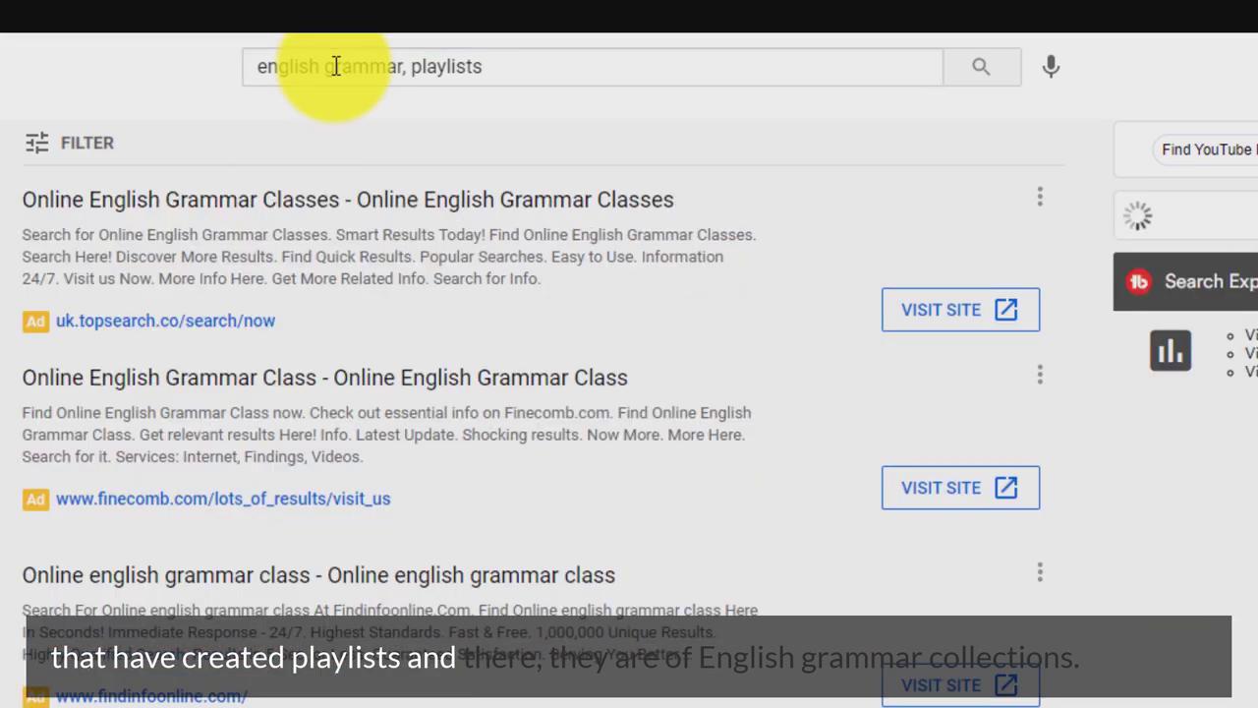
pyautogui.scroll(-1, 1236, 154)
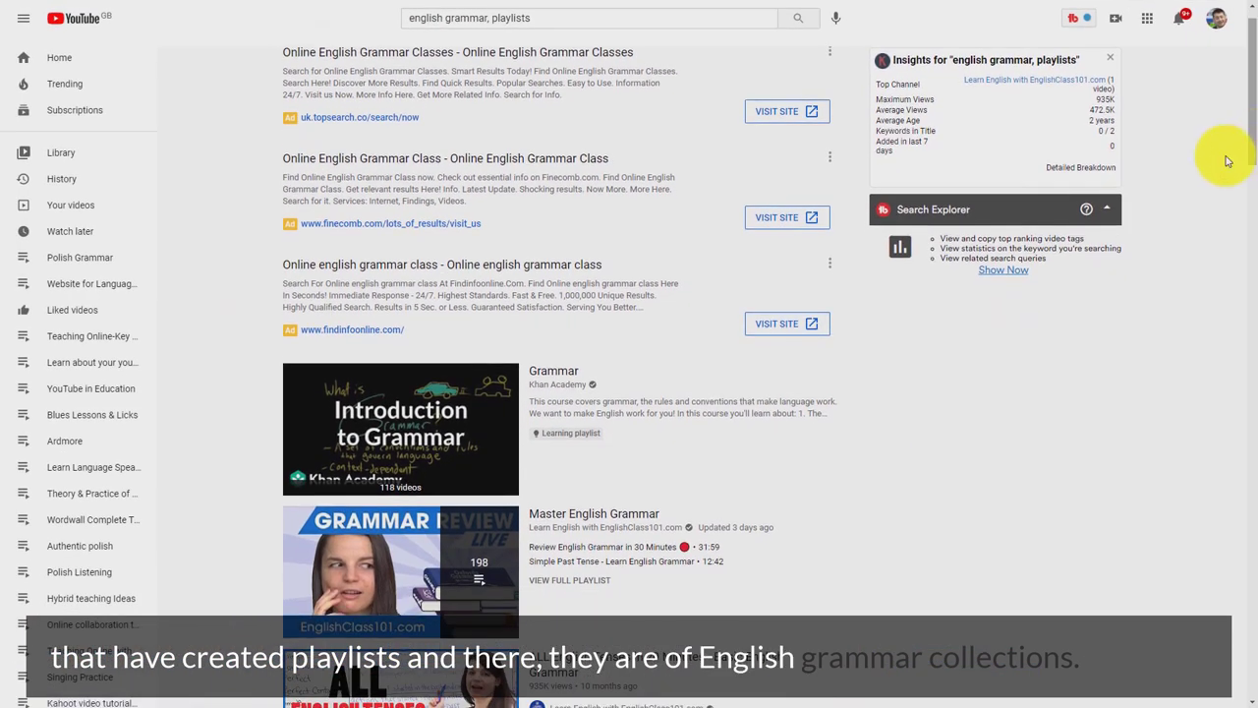
pyautogui.moveTo(1250, 157); pyautogui.dragTo(1235, 85)
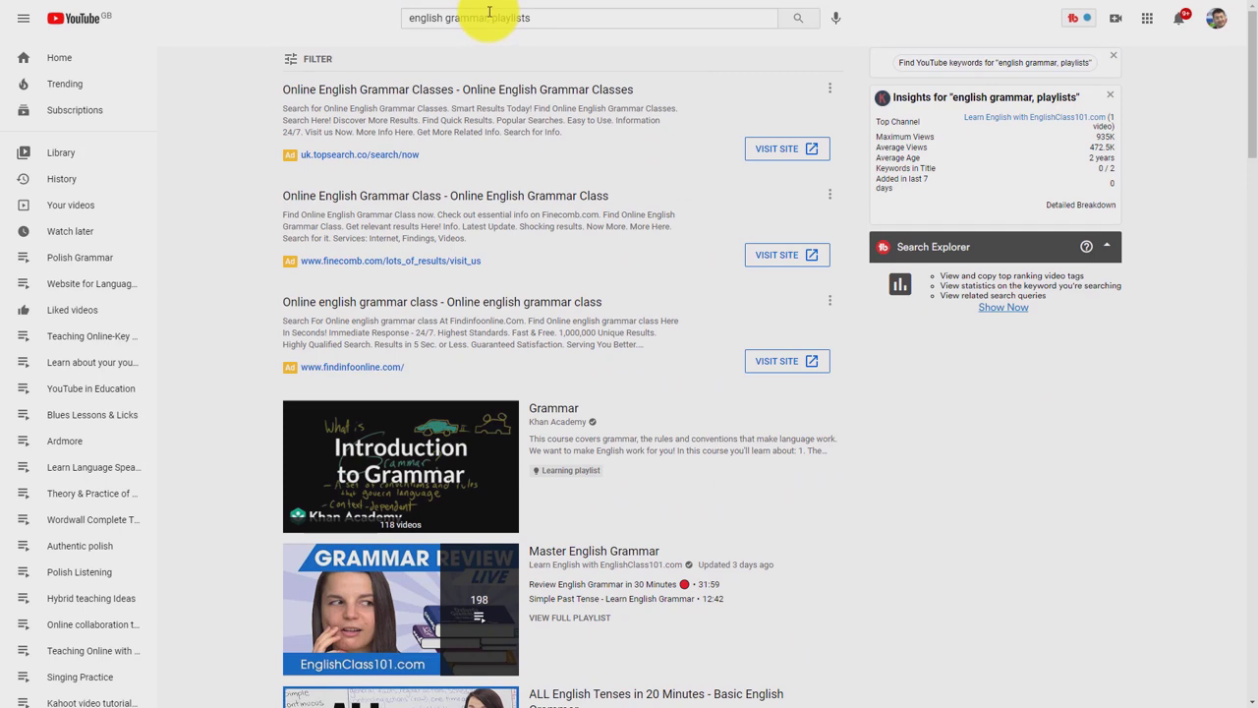
# Step: Replace 'english grammar' with 'reggae' and search for reggae playlists
pyautogui.click(489, 14)
pyautogui.press('BackSpace')
pyautogui.press('BackSpace')
pyautogui.press('BackSpace')
pyautogui.press('BackSpace')
pyautogui.press('BackSpace')
pyautogui.press('BackSpace')
pyautogui.press('BackSpace')
pyautogui.press('BackSpace')
pyautogui.press('BackSpace')
pyautogui.press('BackSpace')
pyautogui.press('BackSpace')
pyautogui.press('BackSpace')
pyautogui.press('BackSpace')
pyautogui.press('BackSpace')
pyautogui.press('BackSpace')
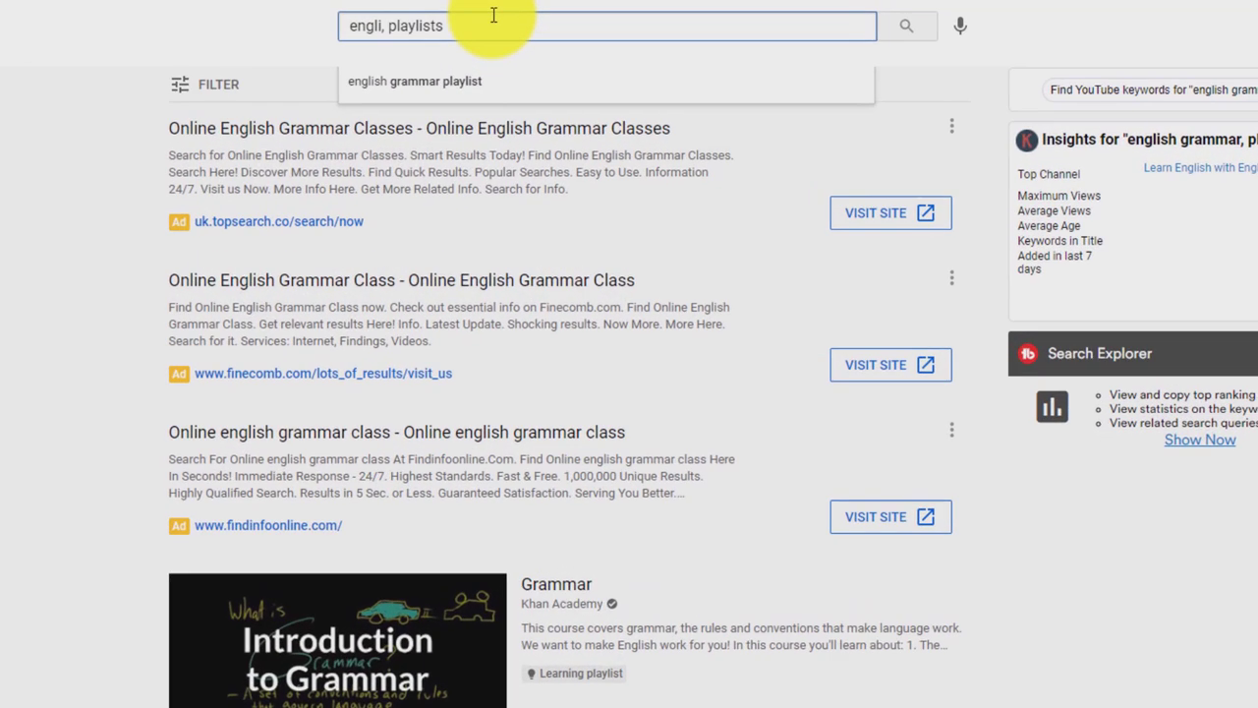
pyautogui.write('reggae')
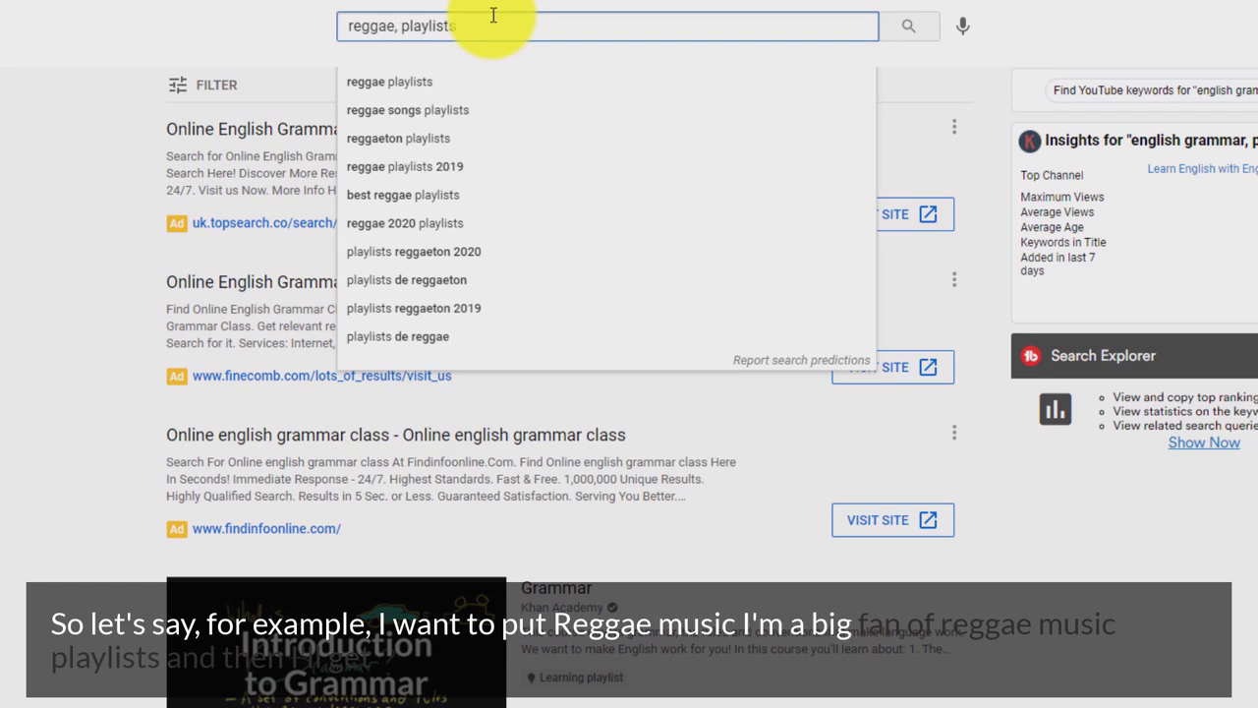
pyautogui.press('Return')
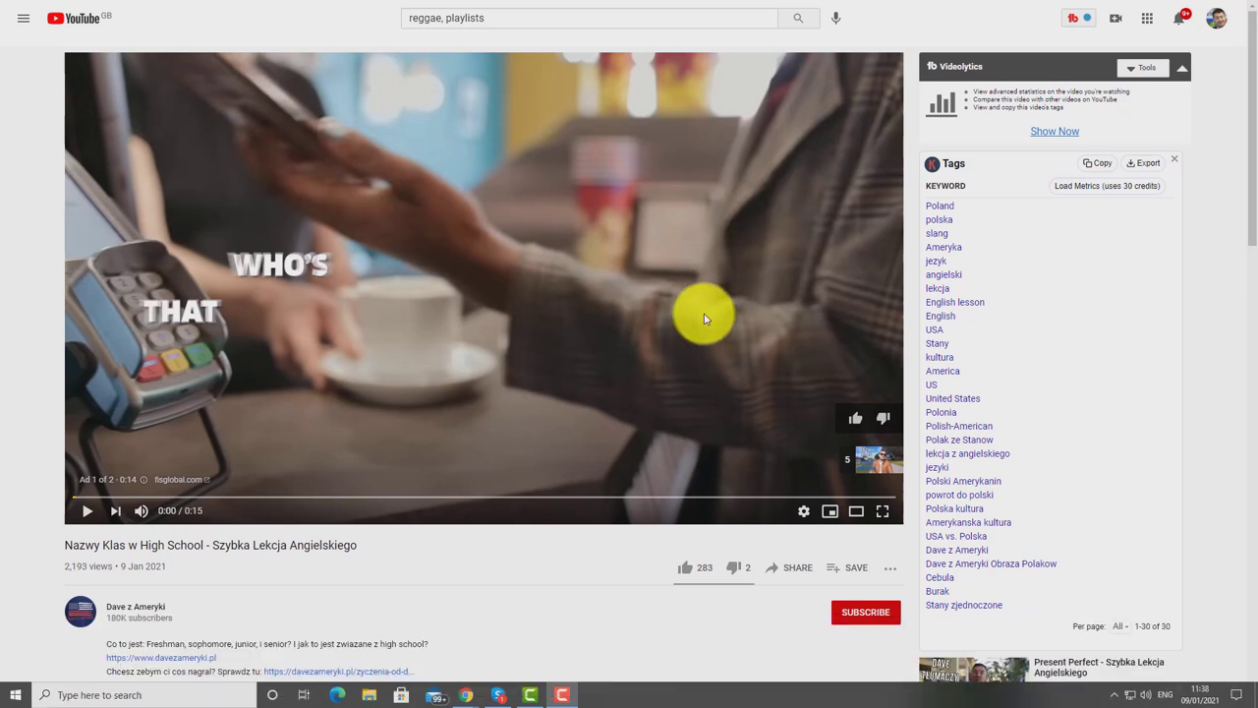
pyautogui.click(833, 570)
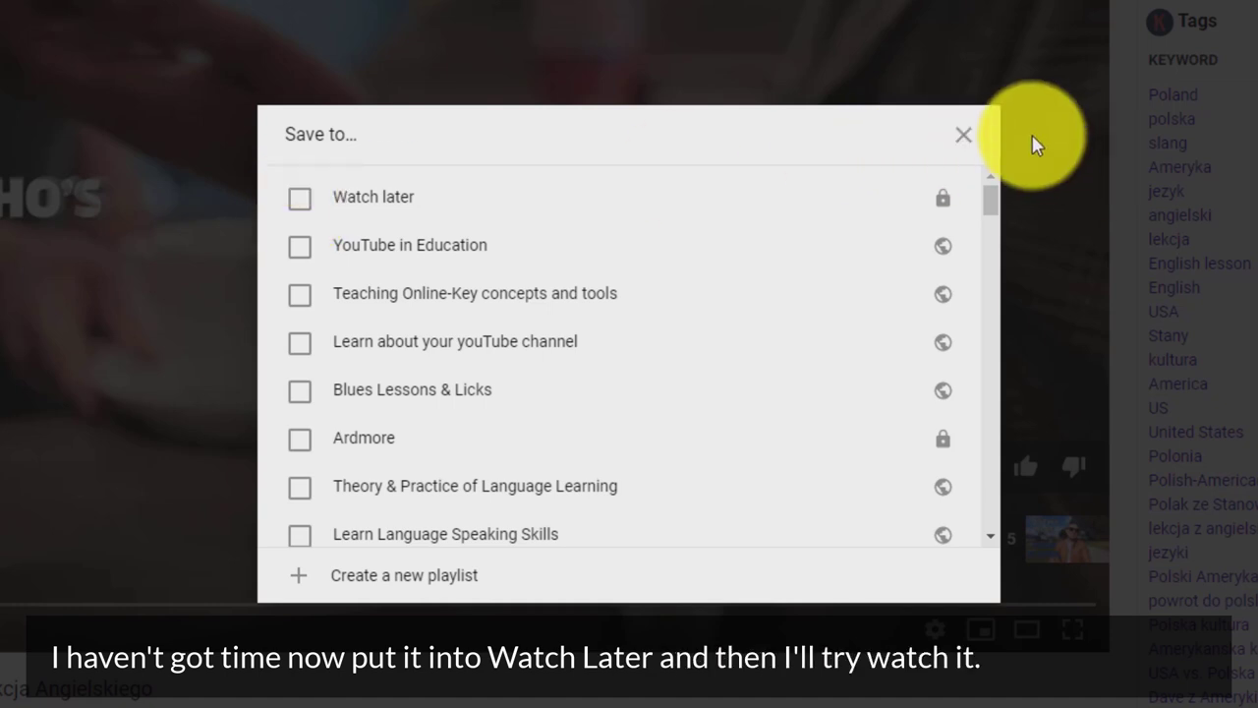
pyautogui.click(965, 136)
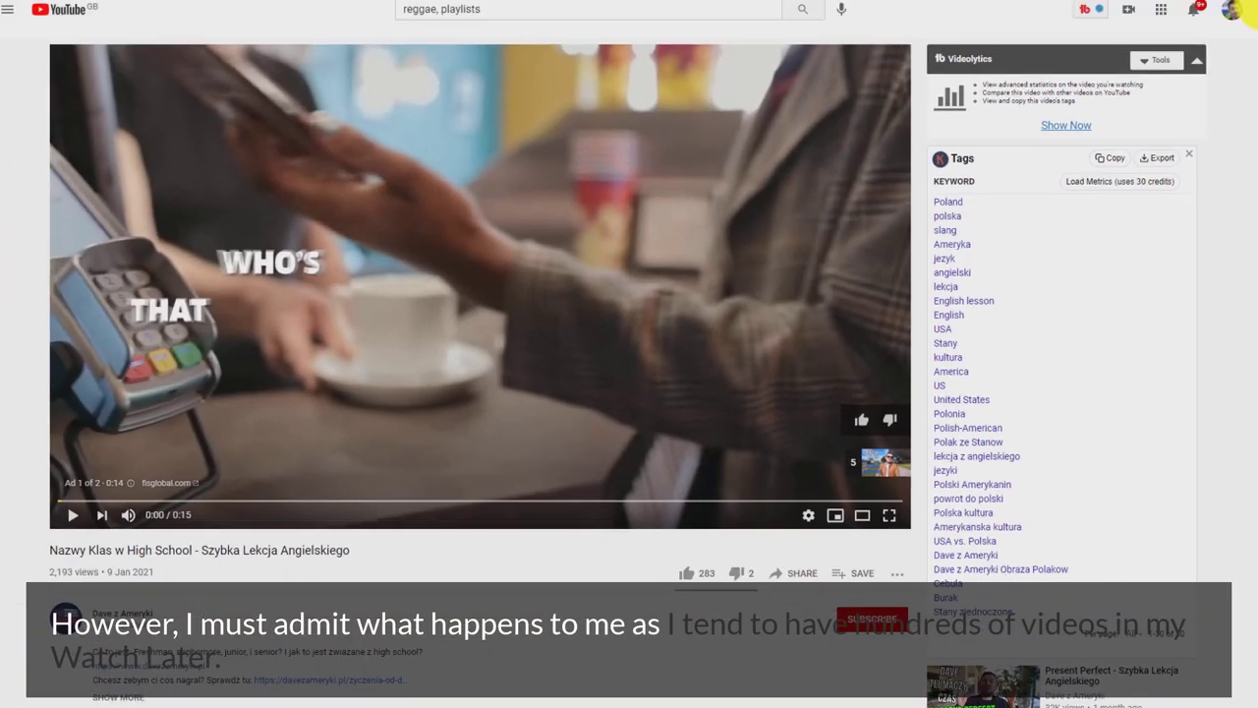
pyautogui.click(1217, 18)
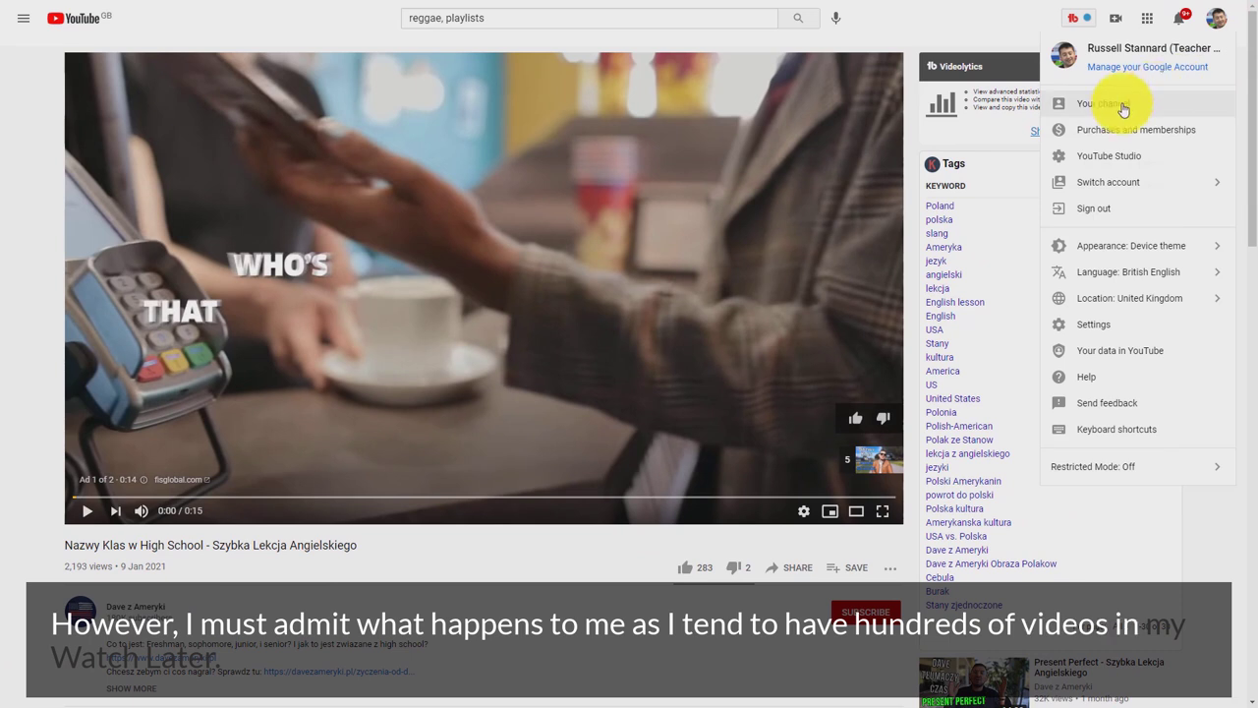
# Step: Go to your own channel page and open its 148-video Watch later list
pyautogui.click(1082, 104)
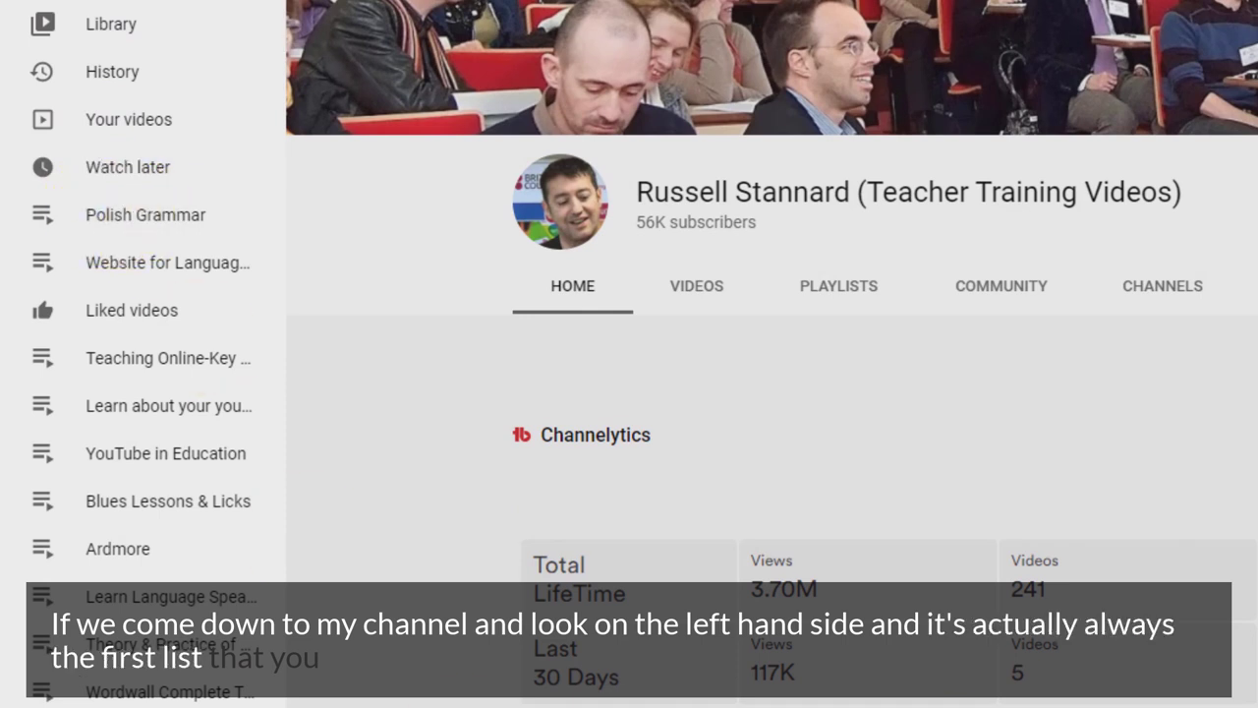
pyautogui.scroll(-5, 396, 247)
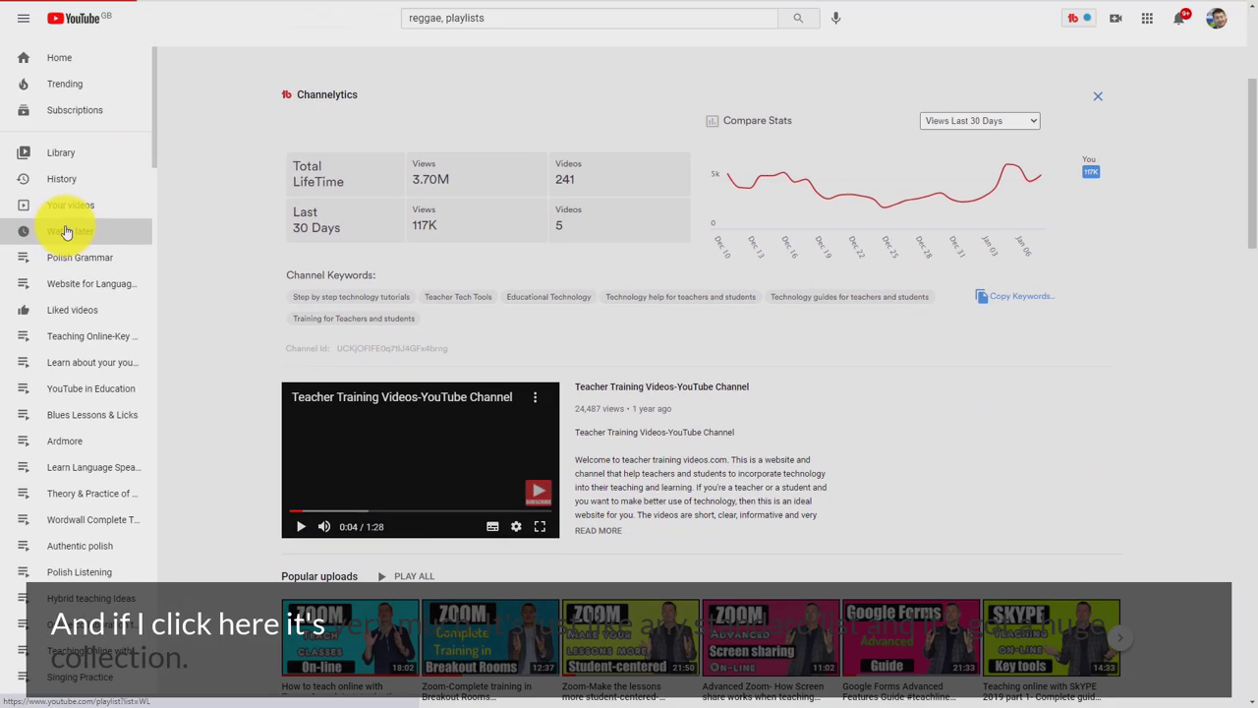
pyautogui.click(115, 173)
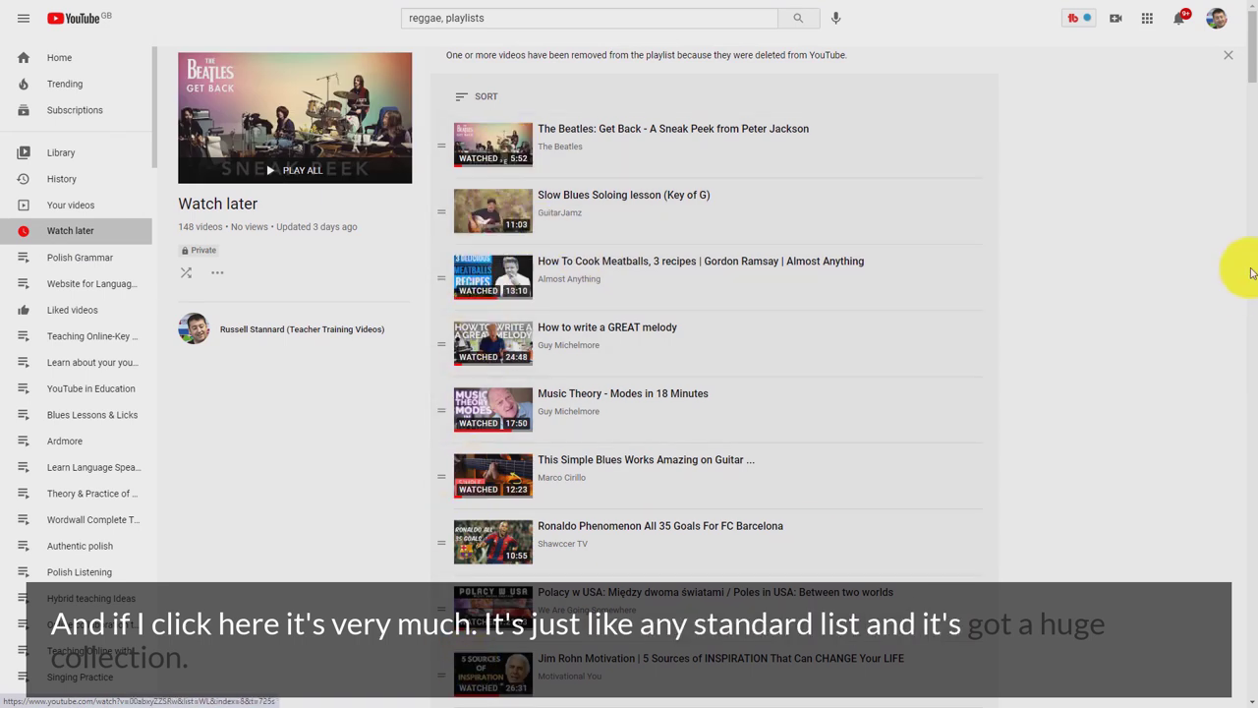
# Step: Play 'The Beatles: Get Back - A Sneak Peek from Peter Jackson', the first Watch later video
pyautogui.moveTo(1241, 28)
pyautogui.mouseDown()
pyautogui.moveTo(1255, 177)
pyautogui.moveTo(1242, 27)
pyautogui.mouseUp()
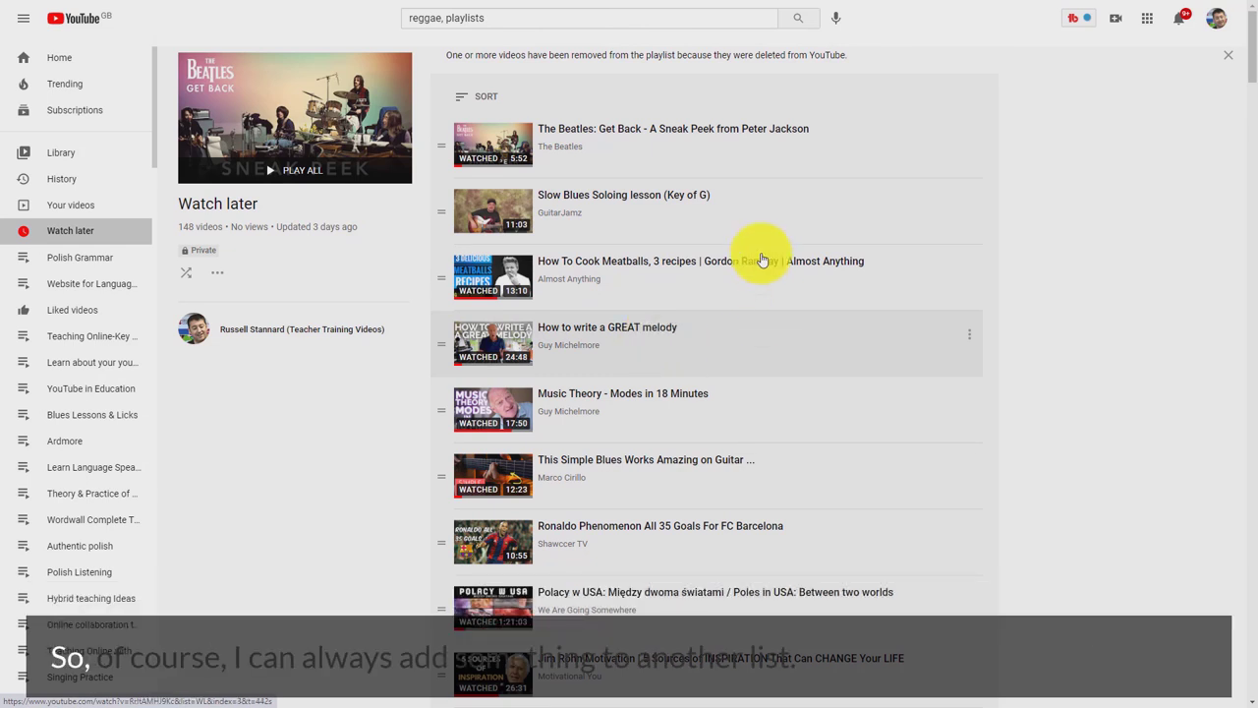
pyautogui.click(716, 163)
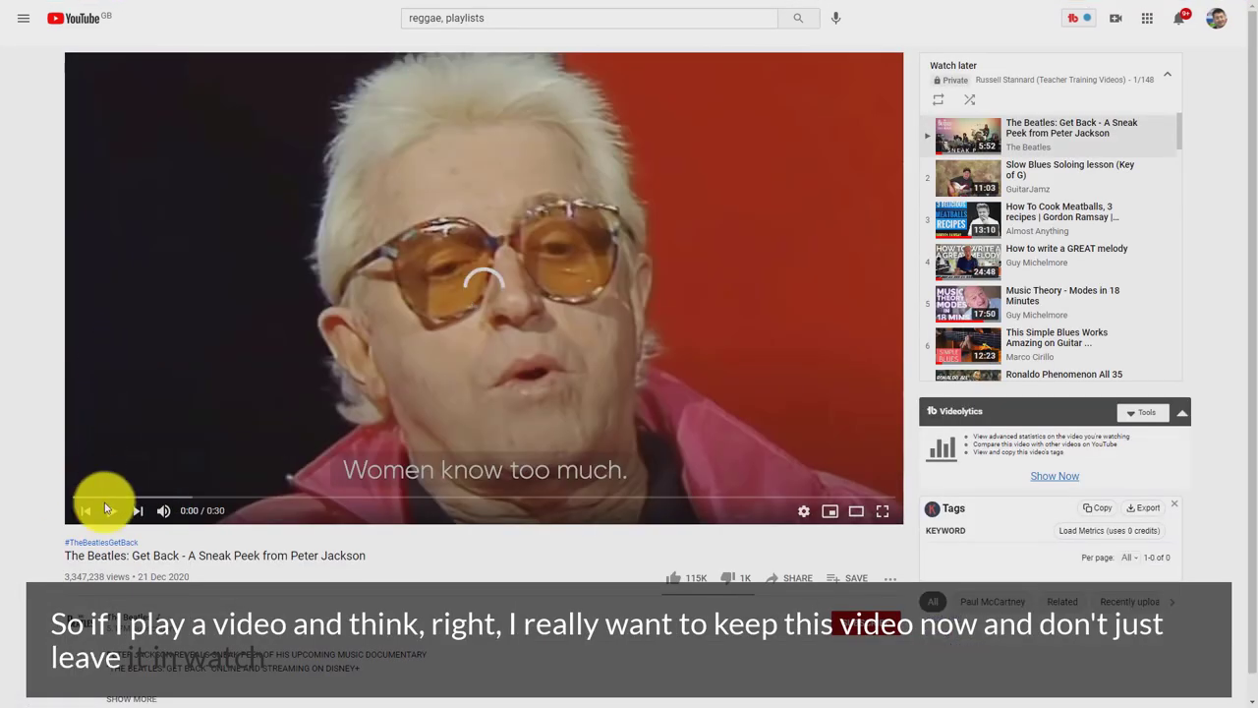
# Step: Pause the Beatles Get Back video and dismiss the sharing options
pyautogui.click(108, 508)
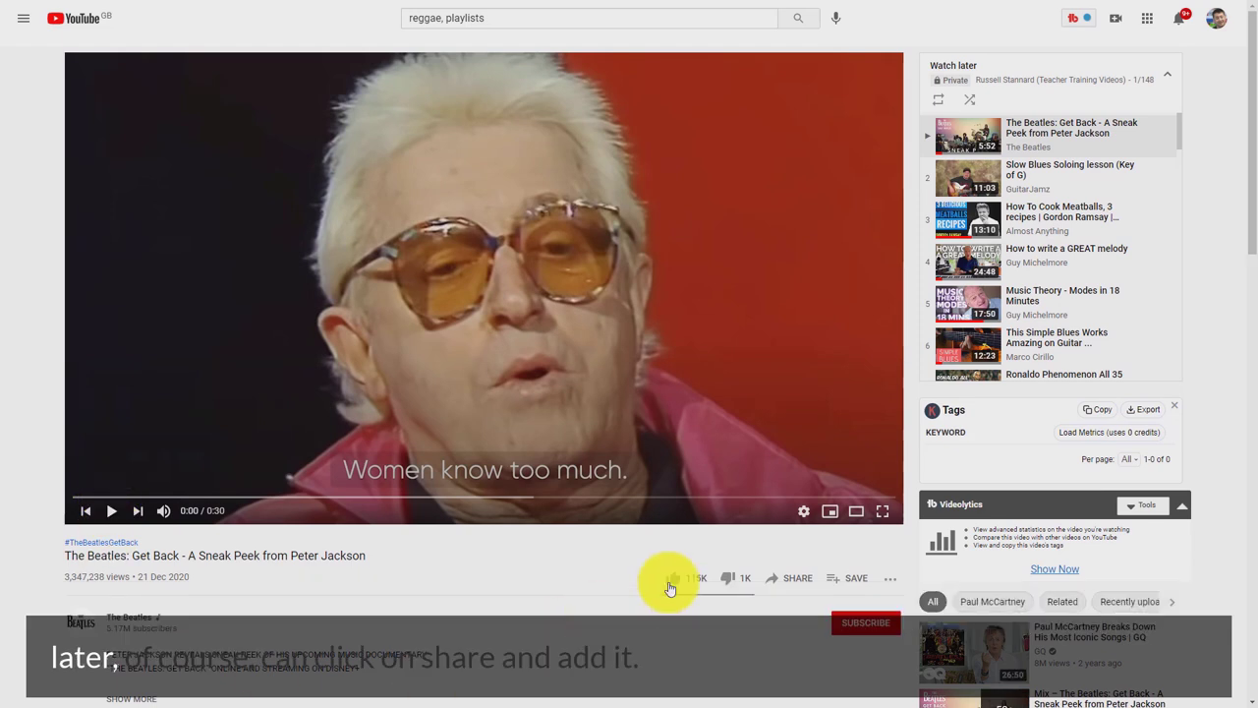
pyautogui.click(798, 579)
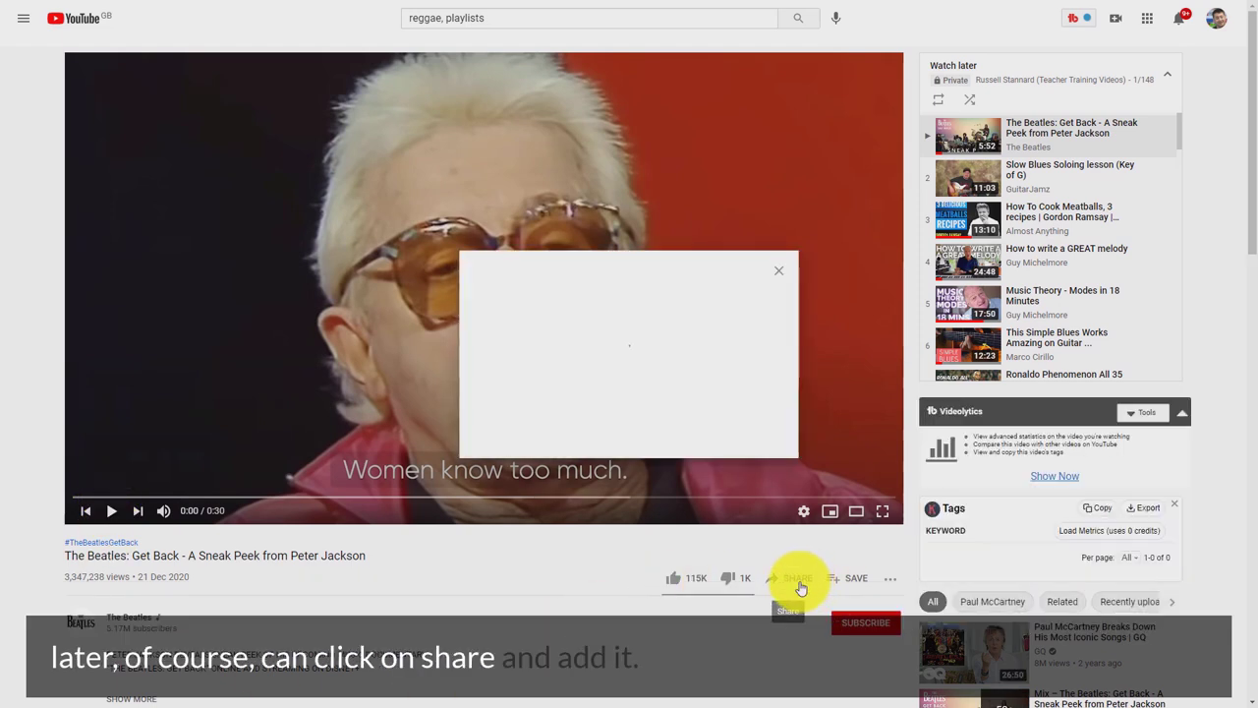
pyautogui.click(784, 222)
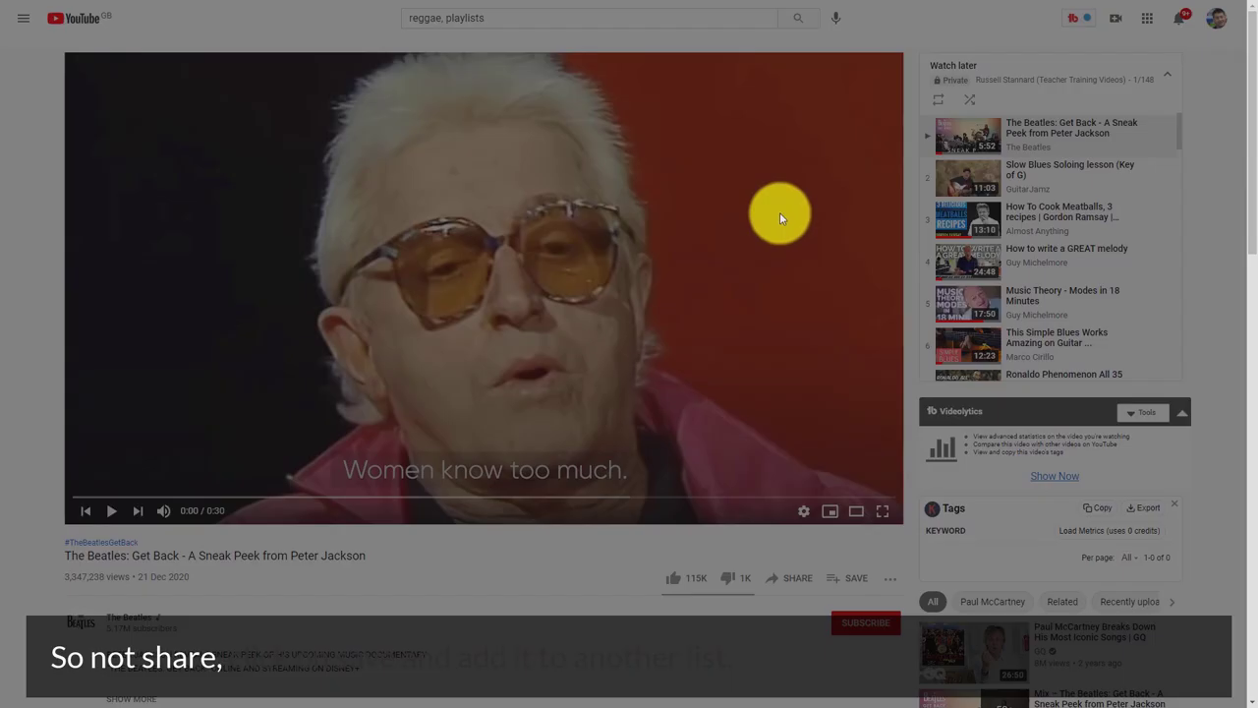
# Step: Save the video to Theory & Practice of Language Learning and remove it from Watch later
pyautogui.click(855, 580)
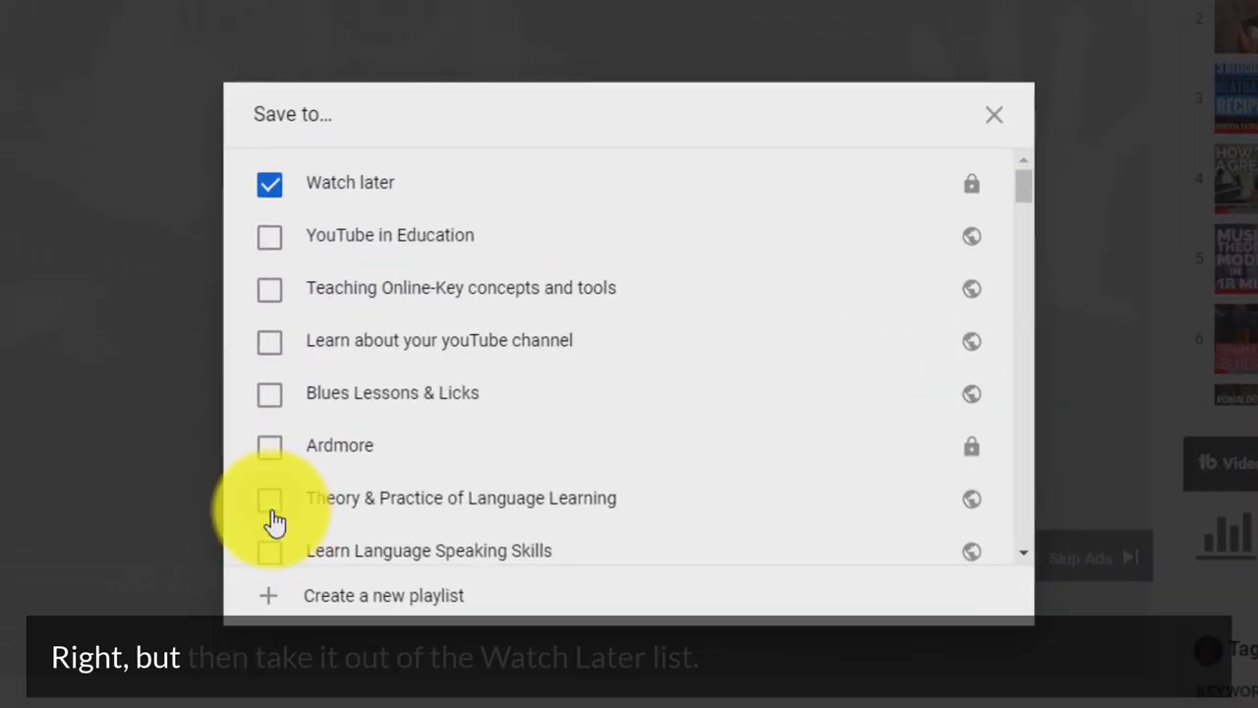
pyautogui.click(274, 506)
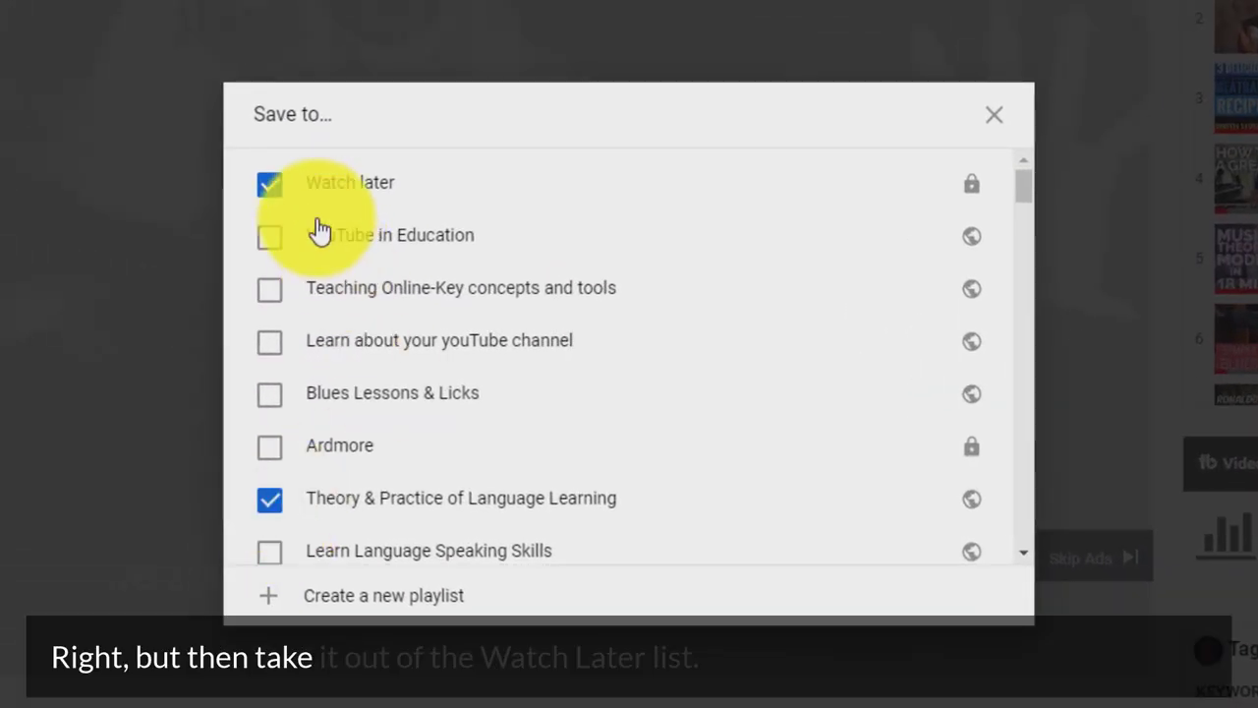
pyautogui.click(271, 187)
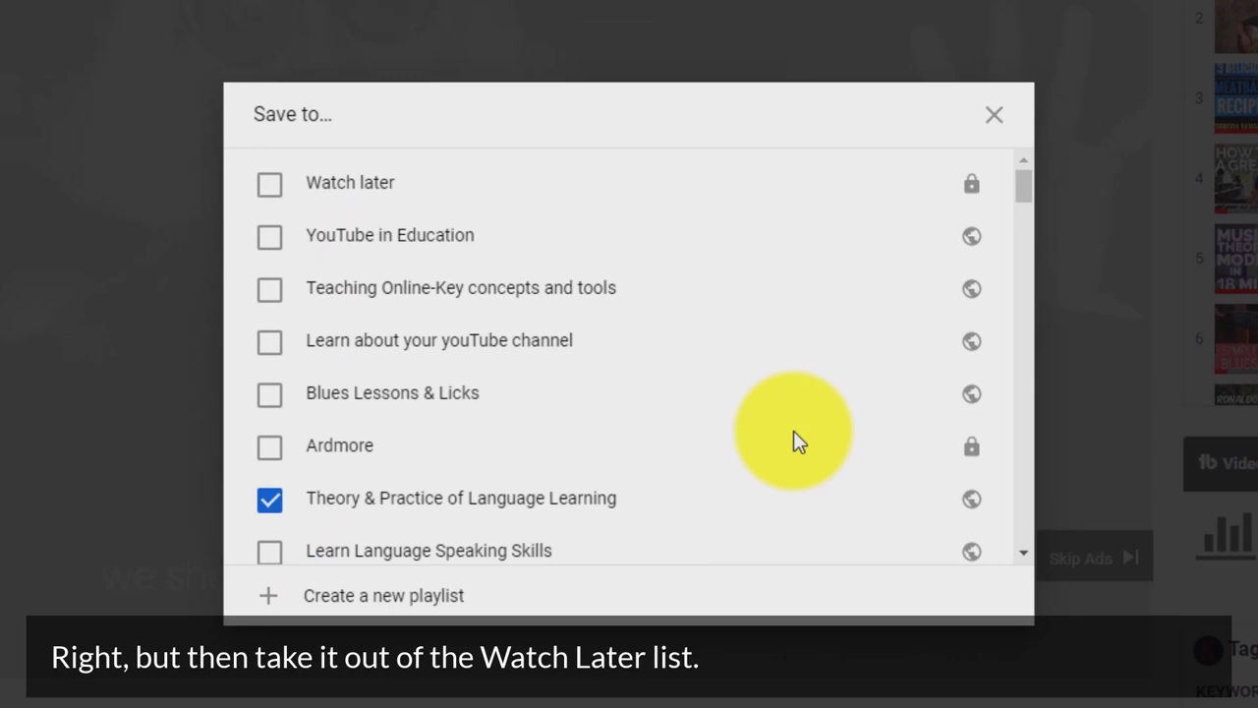
pyautogui.click(267, 503)
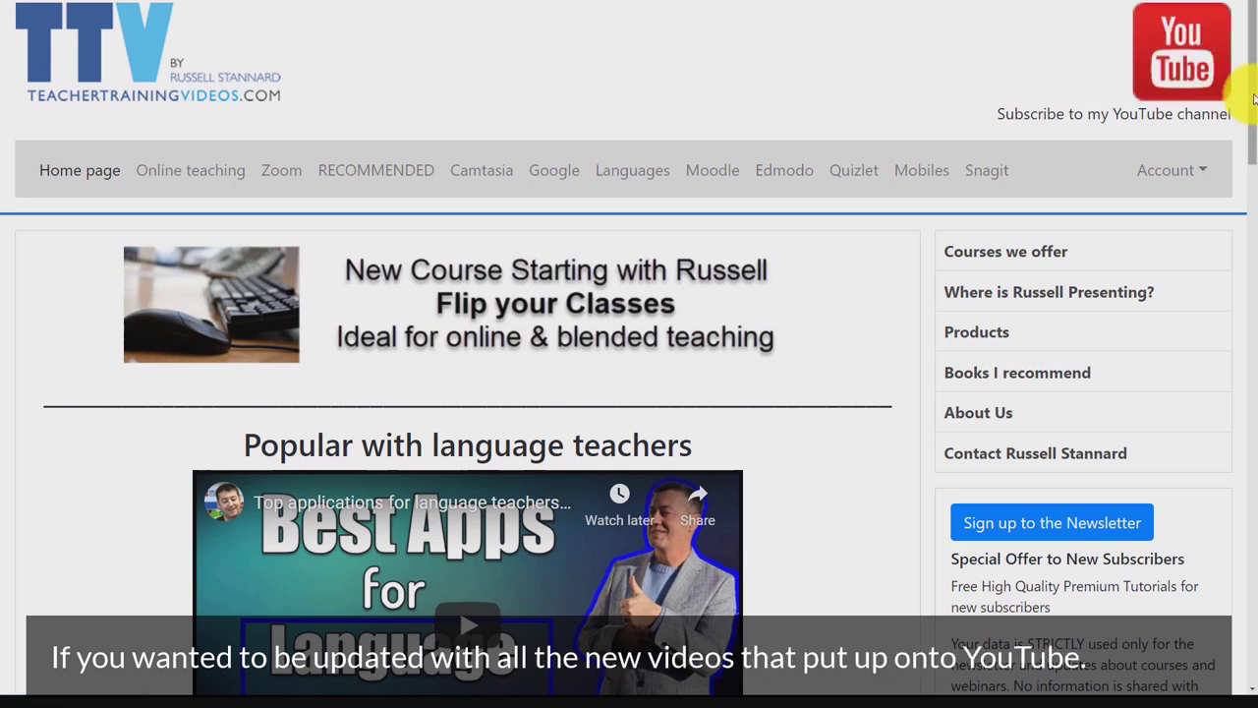
pyautogui.moveTo(1253, 98); pyautogui.dragTo(1251, 239)
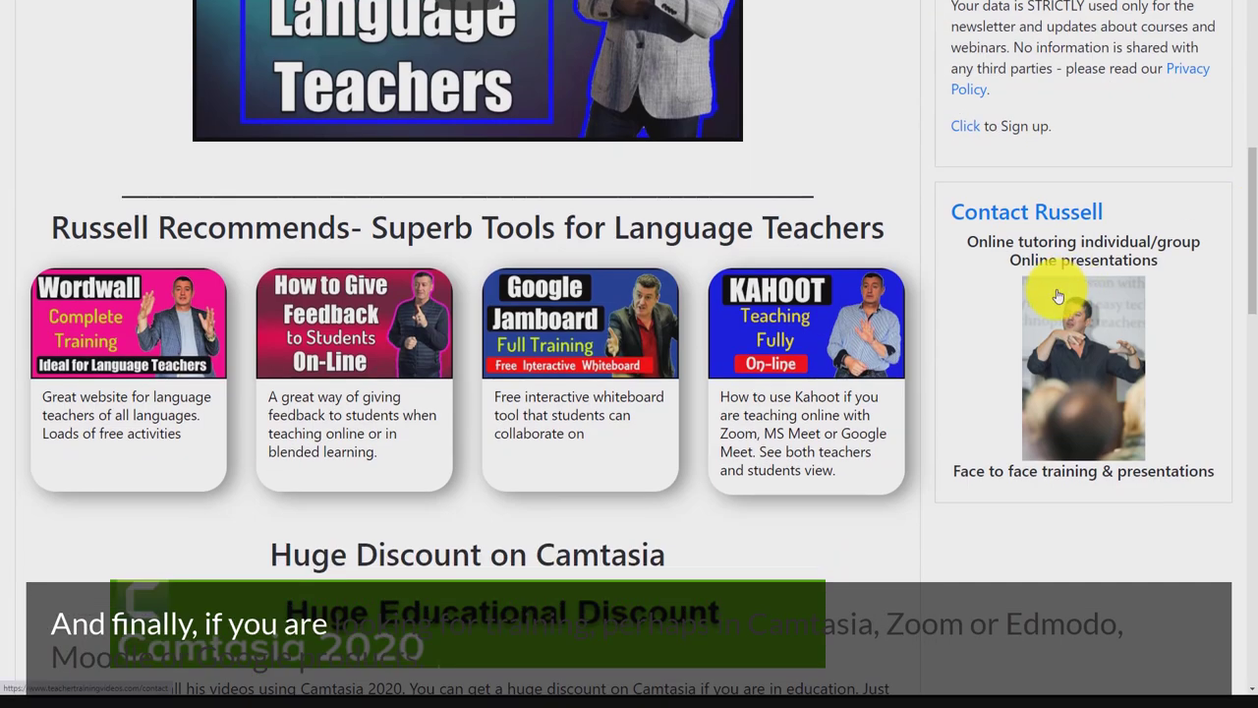